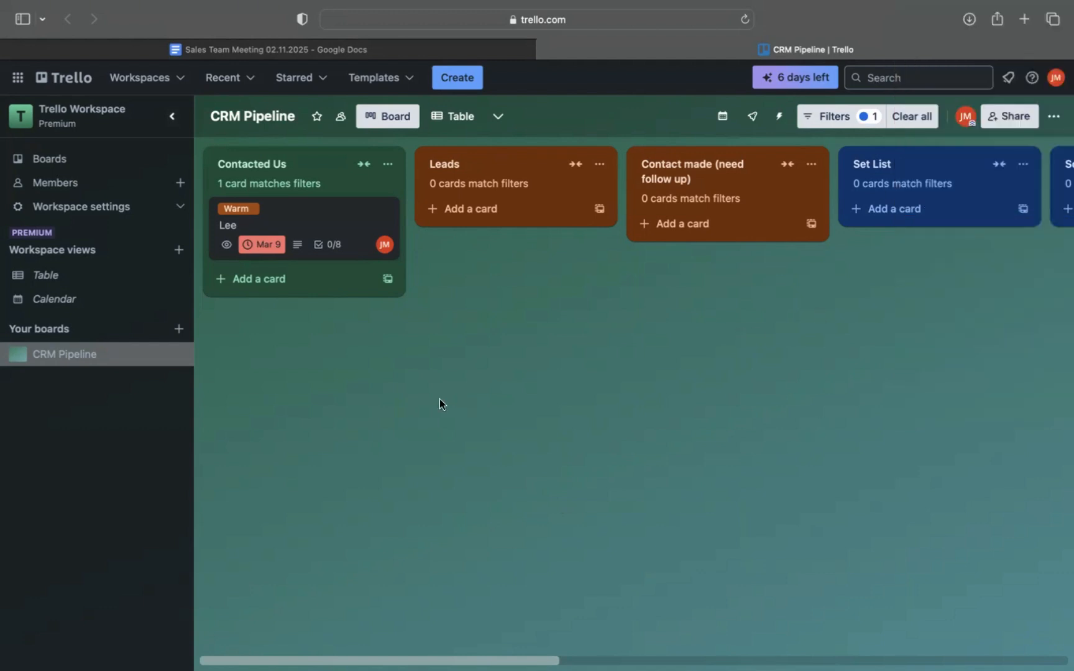
pyautogui.hscroll(3, 439, 401)
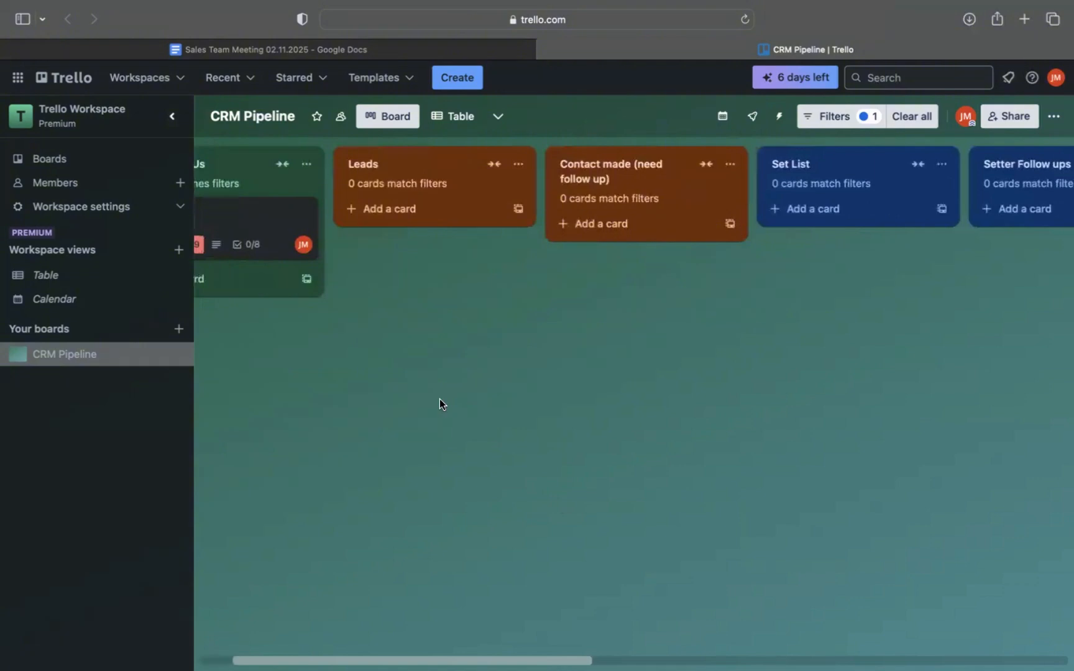
pyautogui.click(470, 173)
pyautogui.click(848, 172)
pyautogui.click(1023, 204)
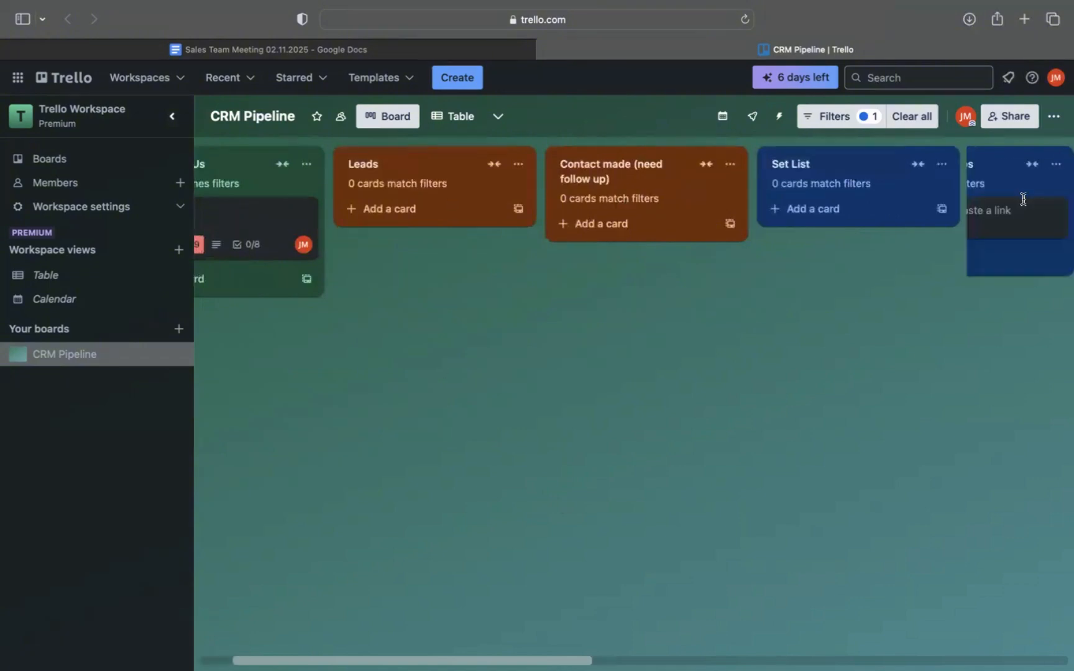
pyautogui.click(669, 358)
pyautogui.hscroll(-4, 669, 358)
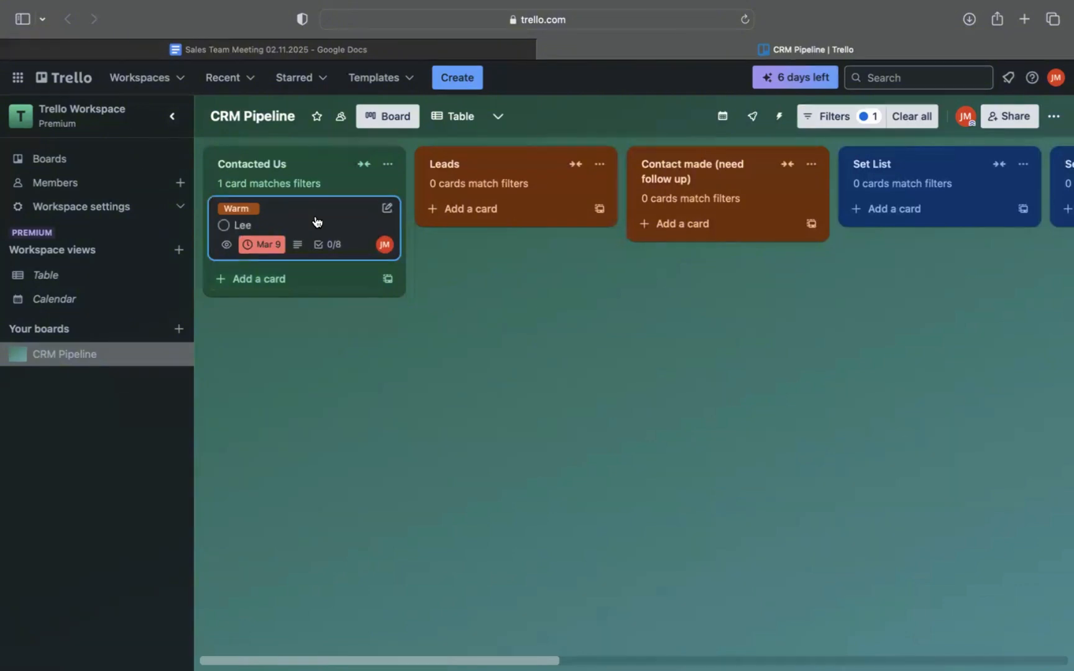
# Add a card titled with the new lead's full name to the Leads list.
pyautogui.hscroll(2, 504, 194)
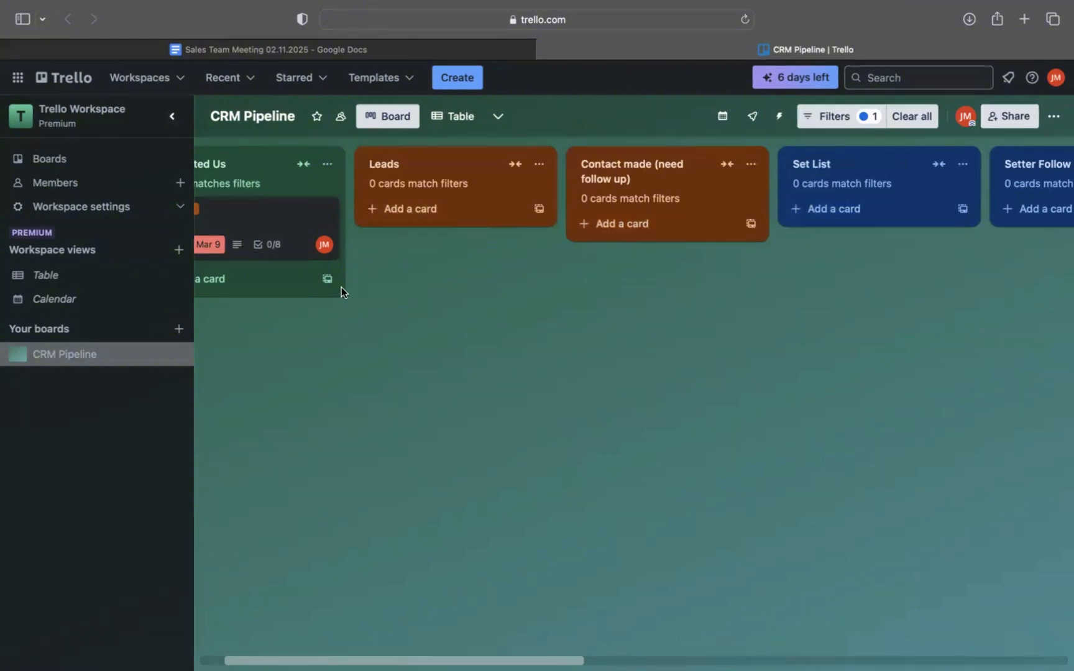
pyautogui.click(419, 208)
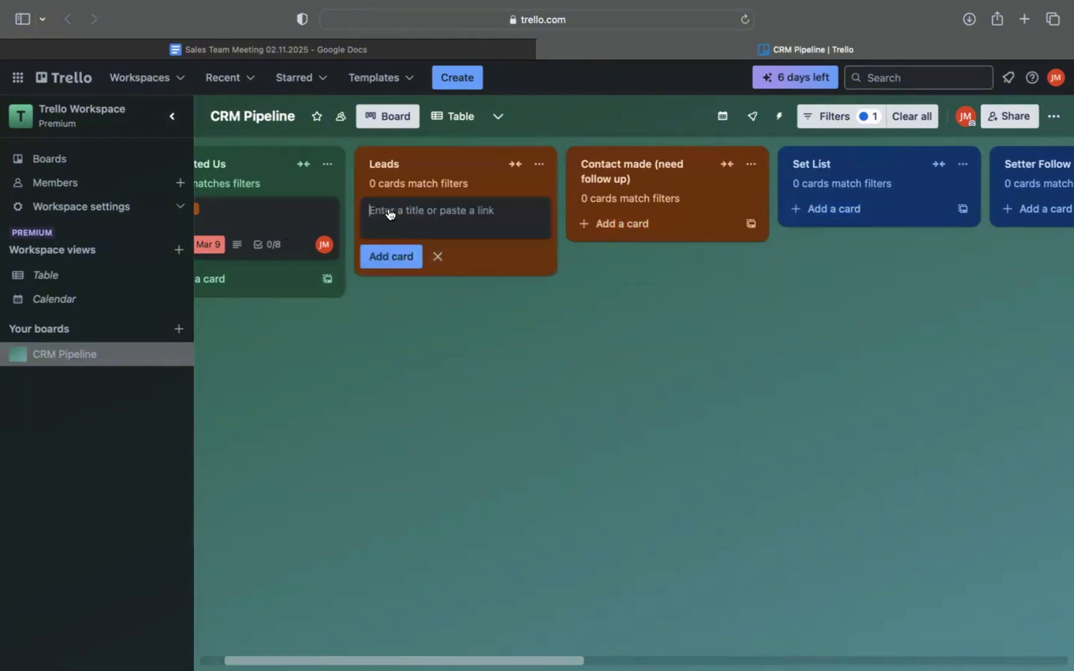
pyautogui.write('John Doe')
pyautogui.click(473, 289)
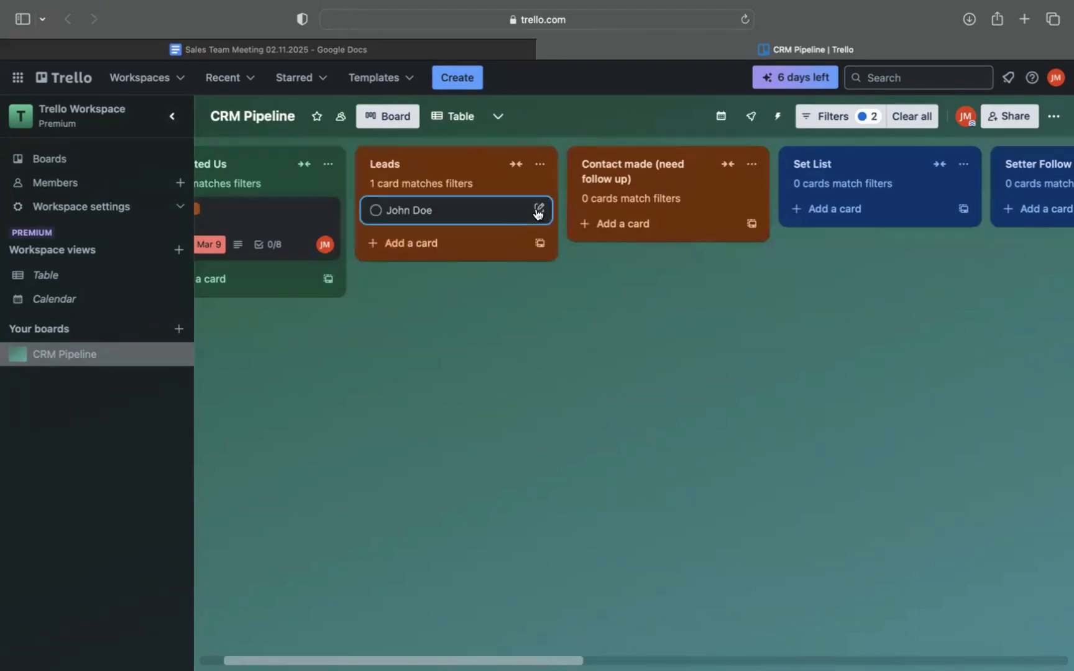
# Open the new lead's card and enter three description lines: "reached out on instagram", "currently works at Walmart" and "interested in sales acedmeny".
pyautogui.click(537, 210)
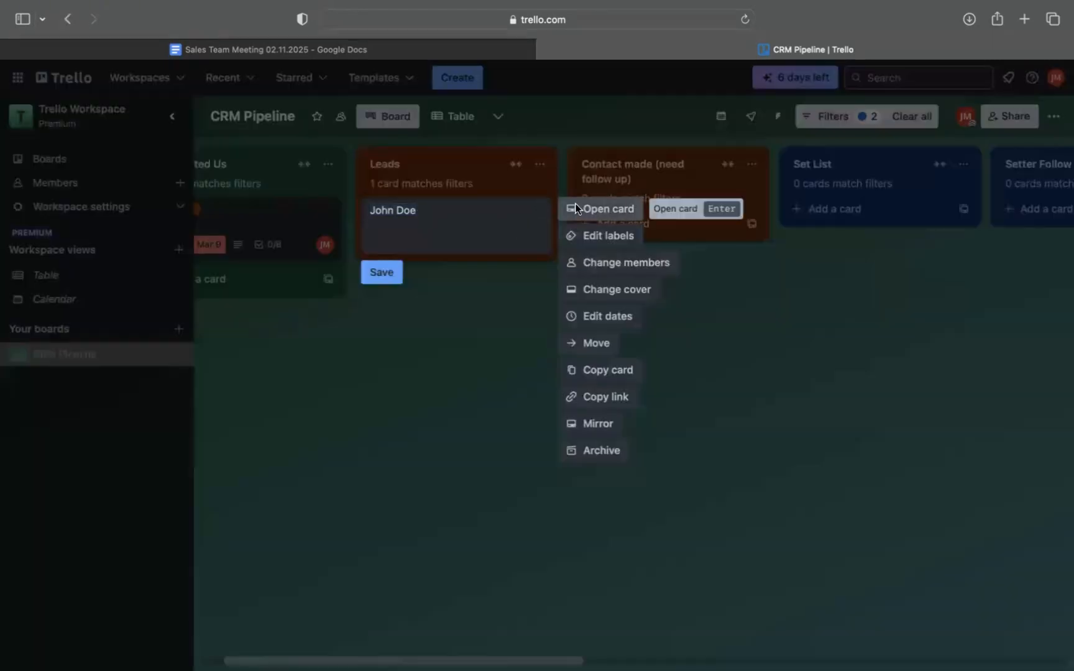
pyautogui.click(566, 209)
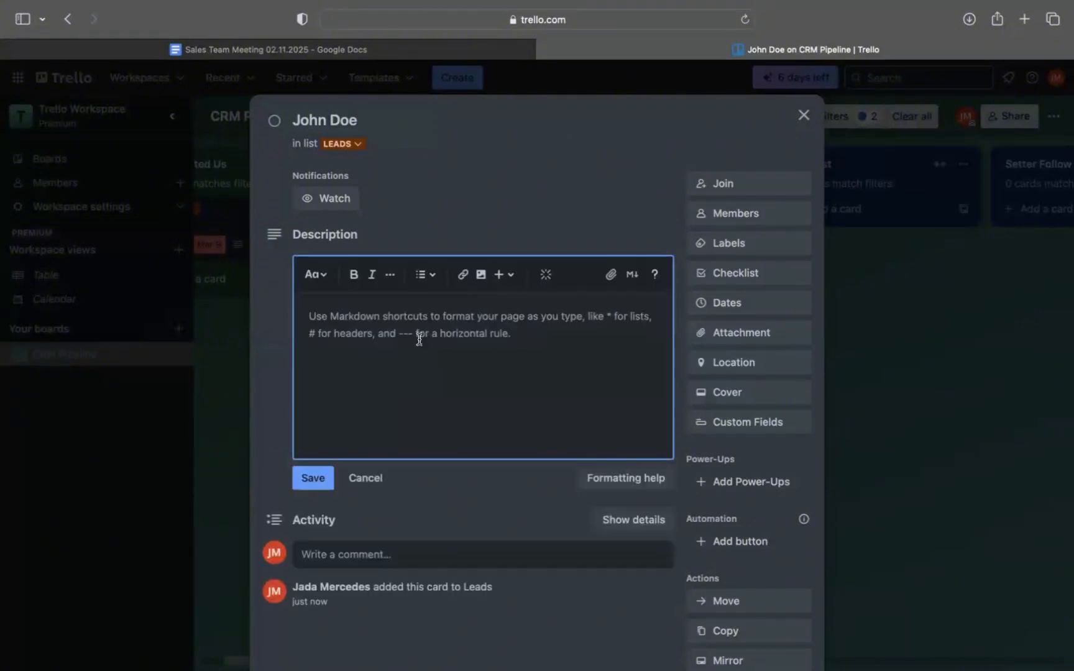
pyautogui.write('reached out')
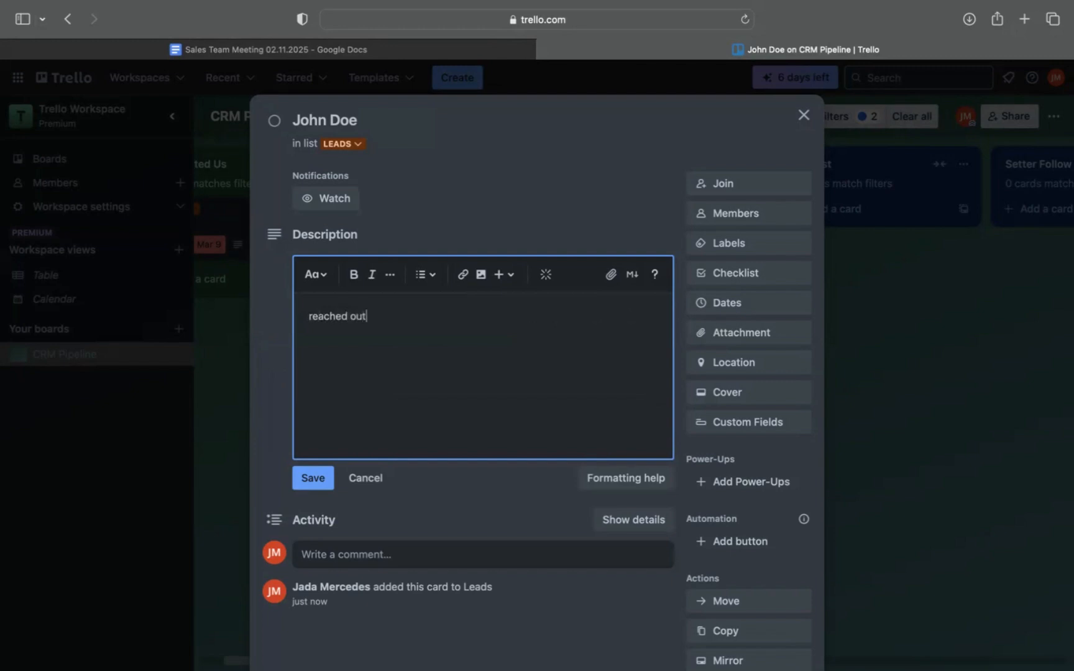
pyautogui.write(' on instagram')
pyautogui.press('Return')
pyautogui.write('currently works')
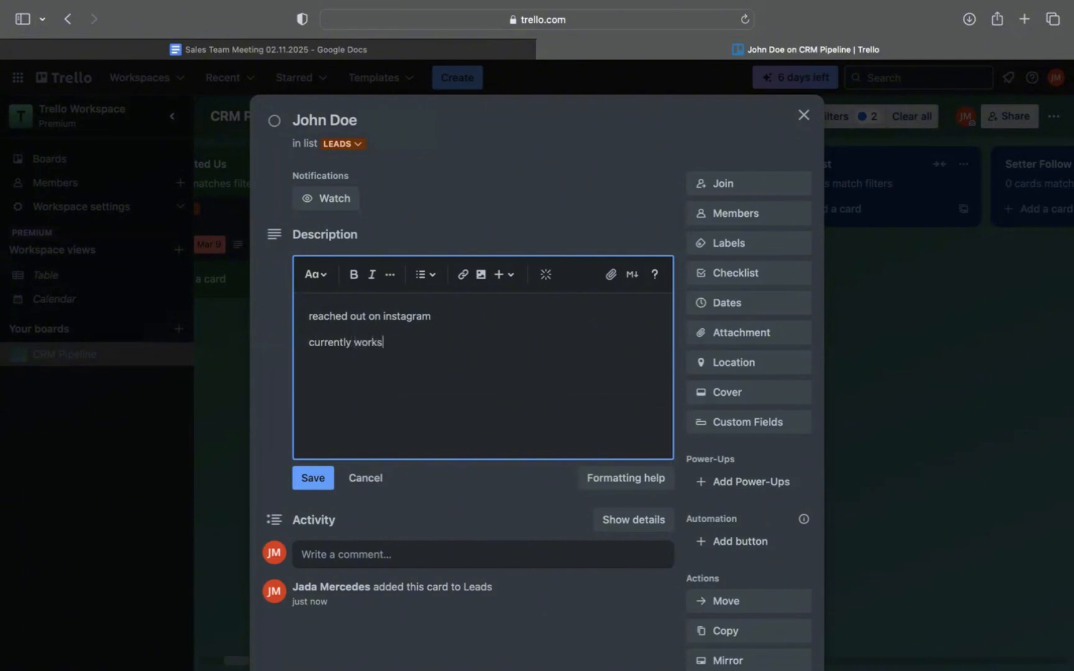
pyautogui.write(' at Walmart')
pyautogui.press('Return')
pyautogui.write('interested in sal')
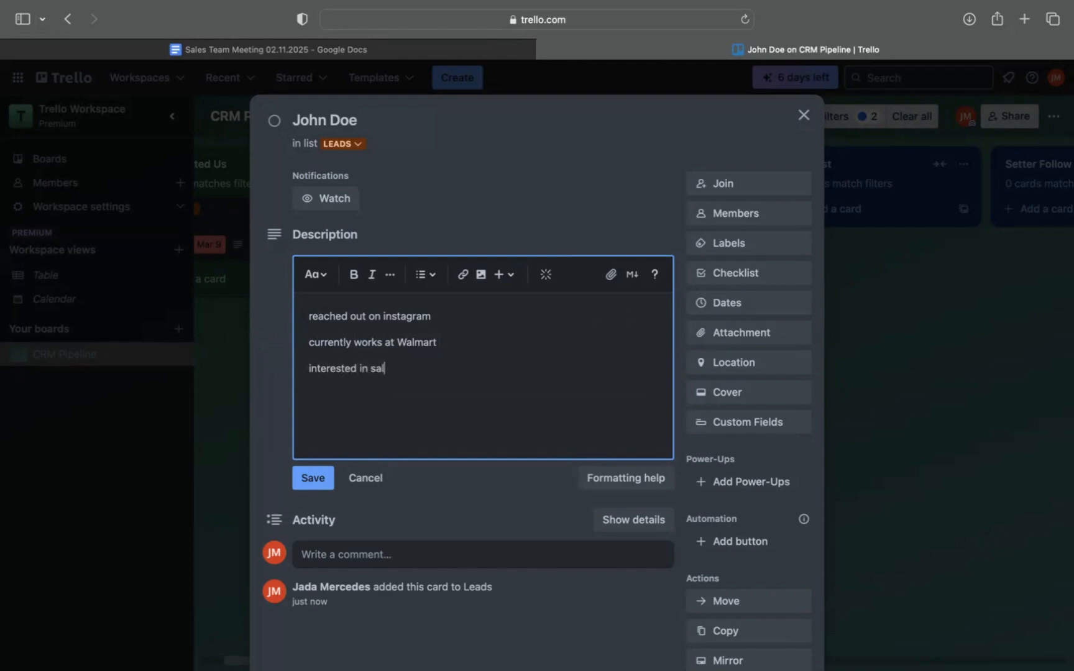
pyautogui.write('es acedmeny')
# Insert a new first line in the card's description containing the lead's phone number.
pyautogui.click(310, 318)
pyautogui.press('Return')
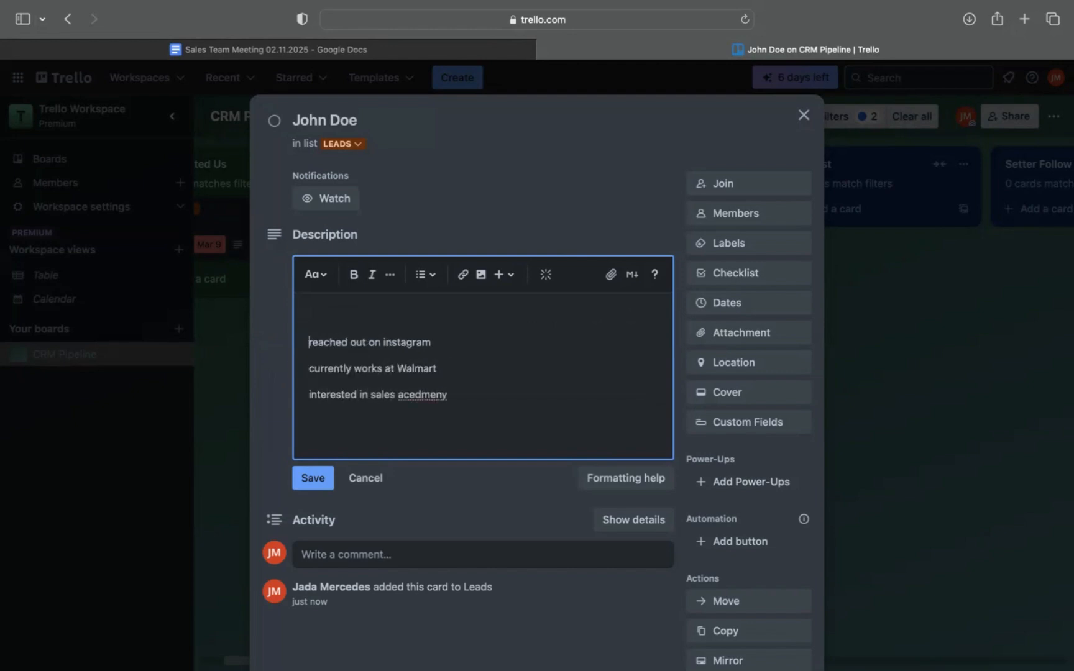
pyautogui.press('Up')
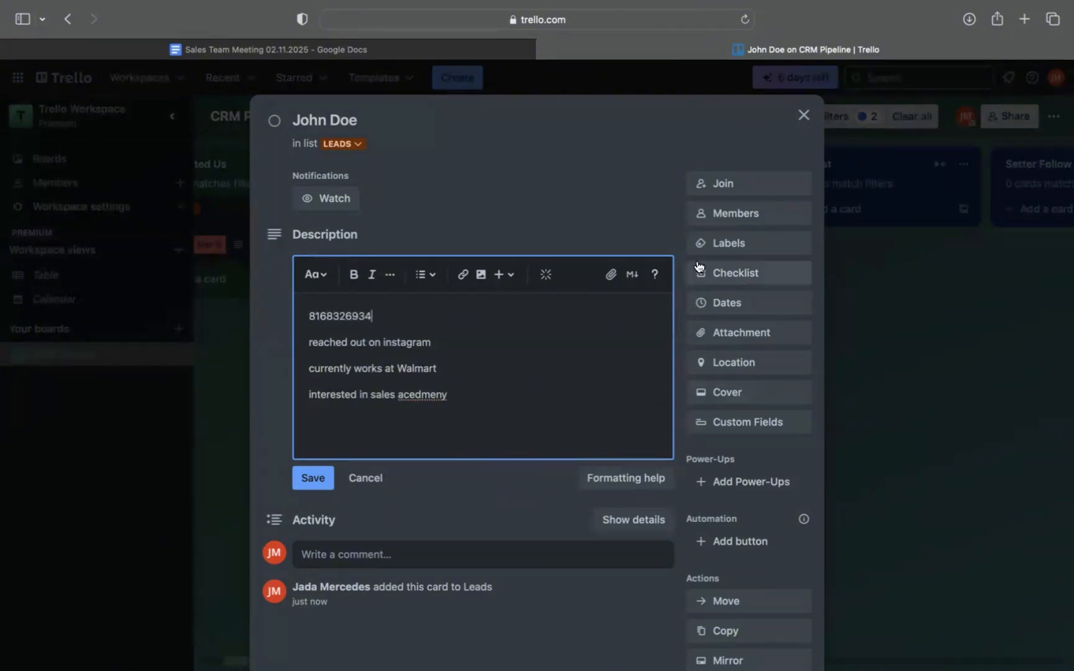
pyautogui.click(630, 240)
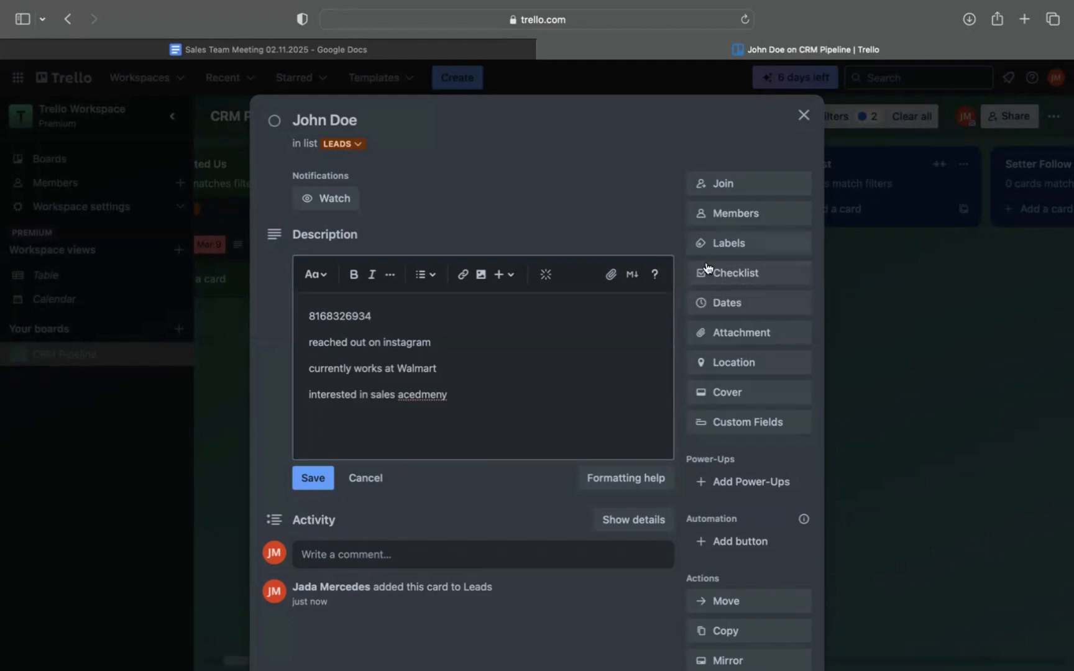
# Add a "Before Closing" checklist to the card, copying its items from the existing Before Closing checklist.
pyautogui.click(728, 274)
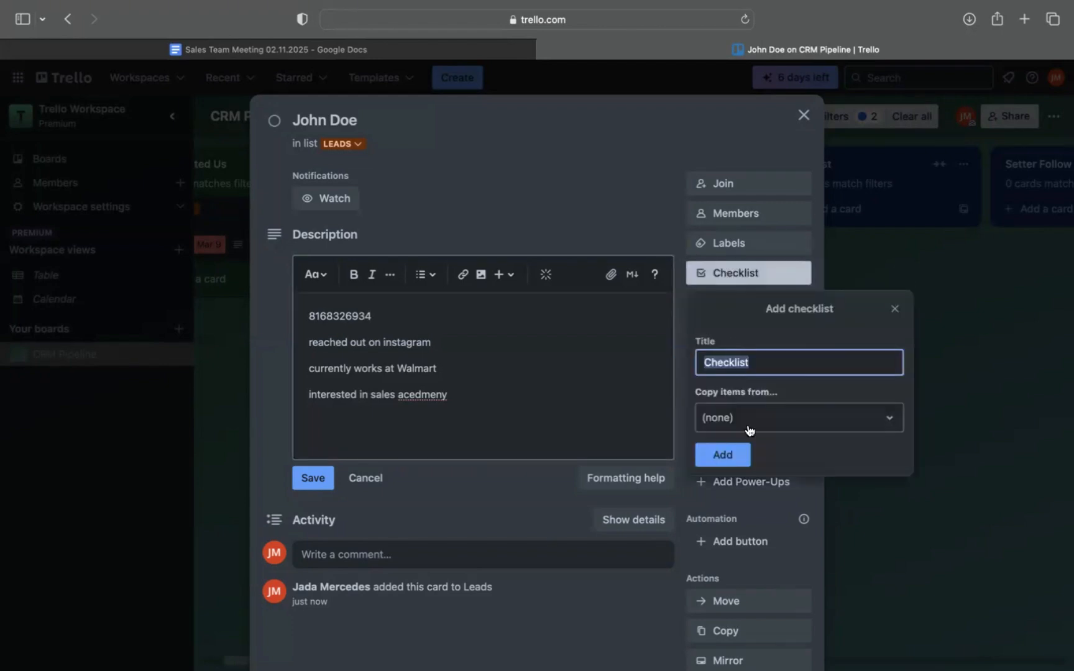
pyautogui.click(748, 427)
pyautogui.click(748, 502)
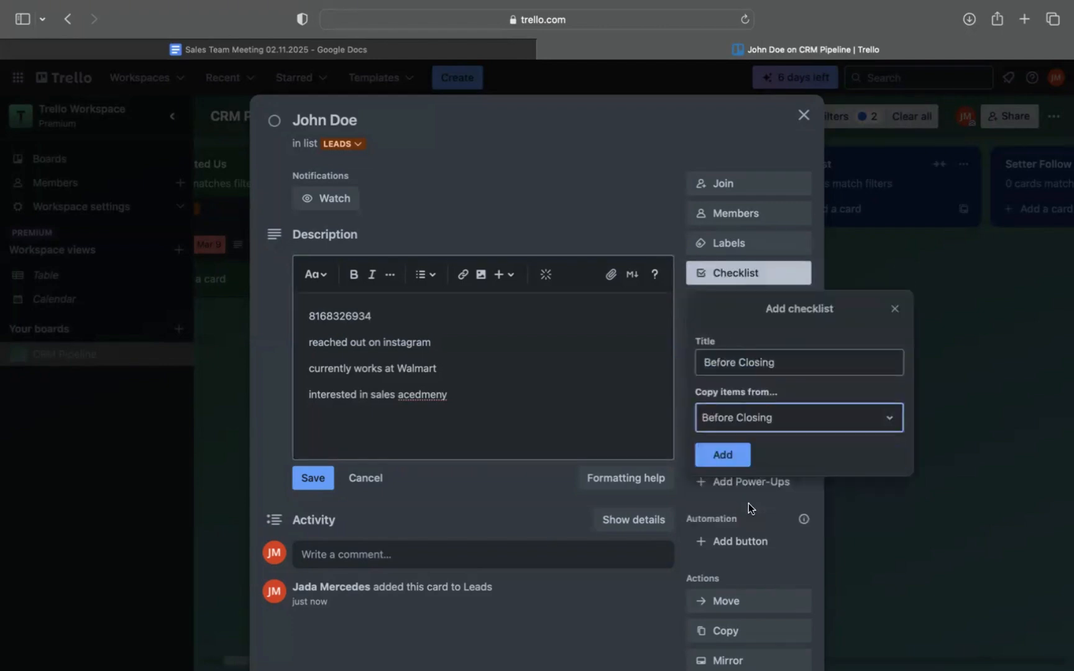
pyautogui.click(715, 454)
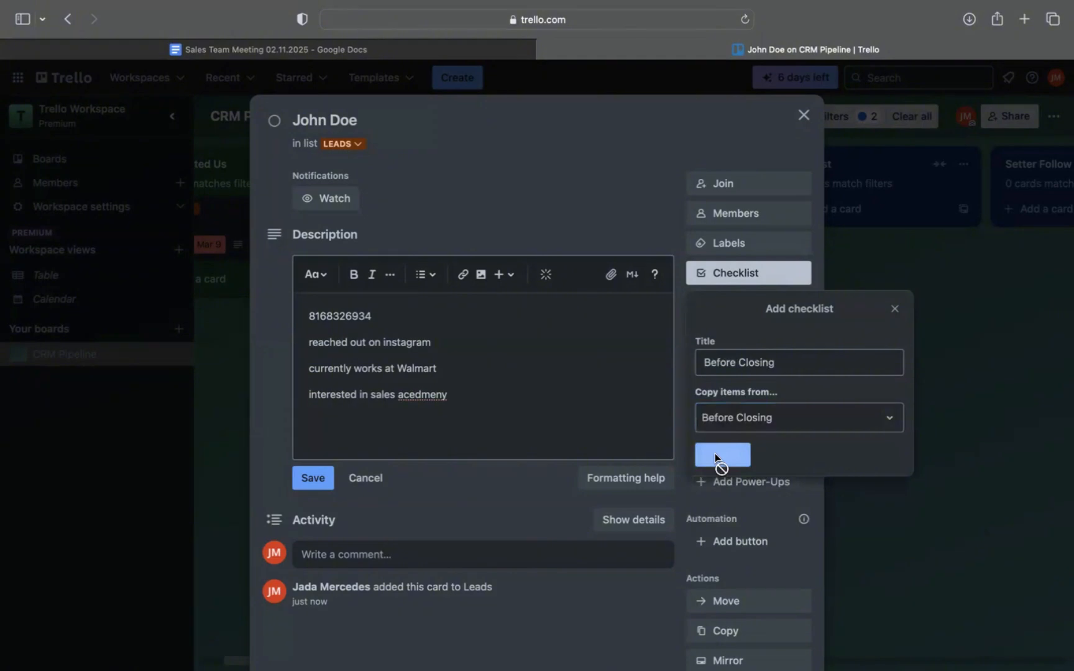
# Check off "Full Name" and "Age (if relevant)" in the card's Before Closing checklist.
pyautogui.scroll(-4, 507, 506)
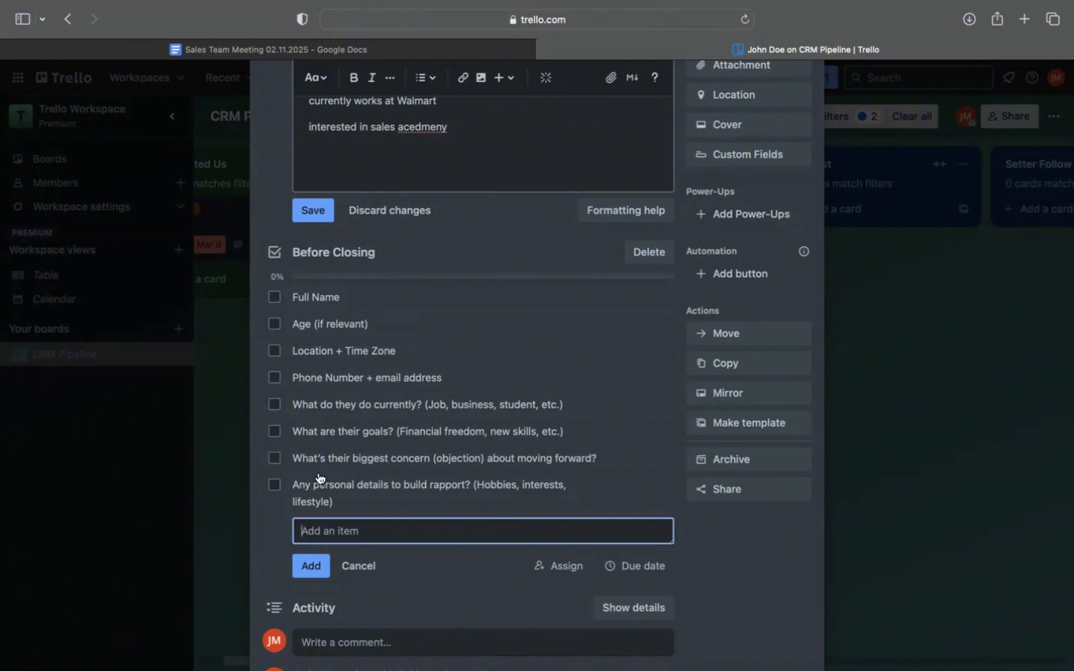
pyautogui.scroll(5, 363, 488)
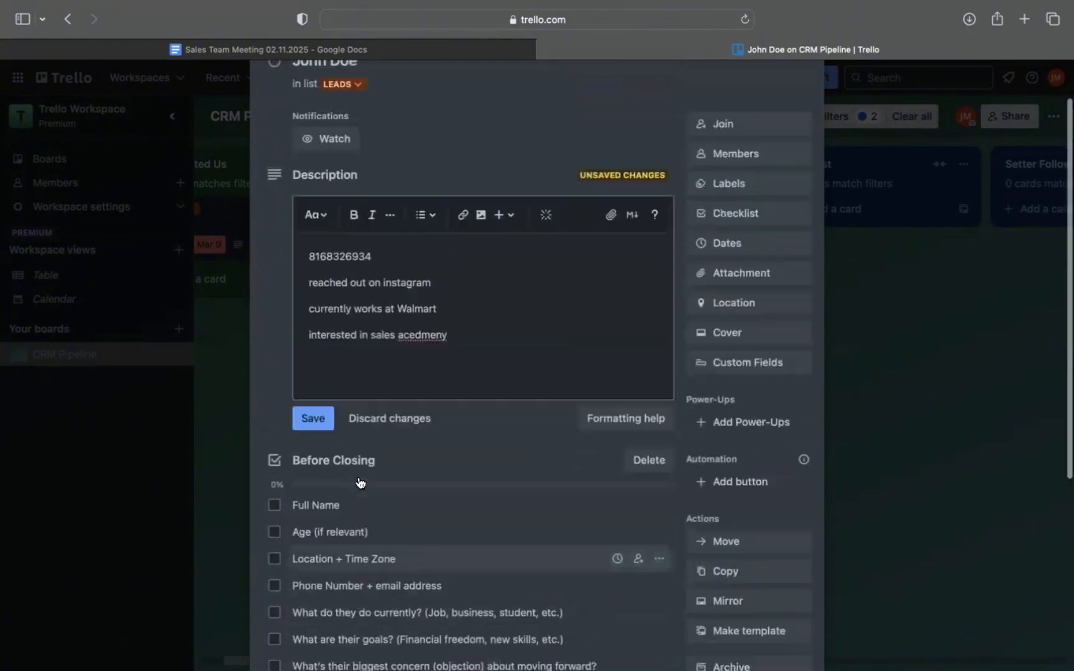
pyautogui.click(274, 507)
pyautogui.click(274, 533)
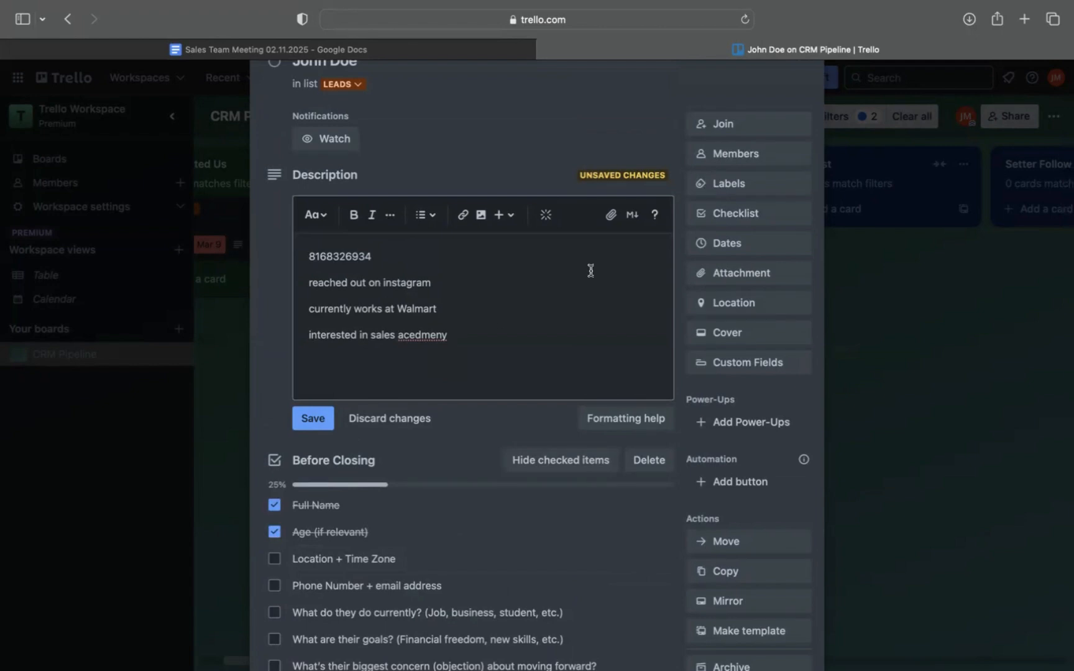
# Join the lead's card as a member and close the card.
pyautogui.scroll(2, 685, 224)
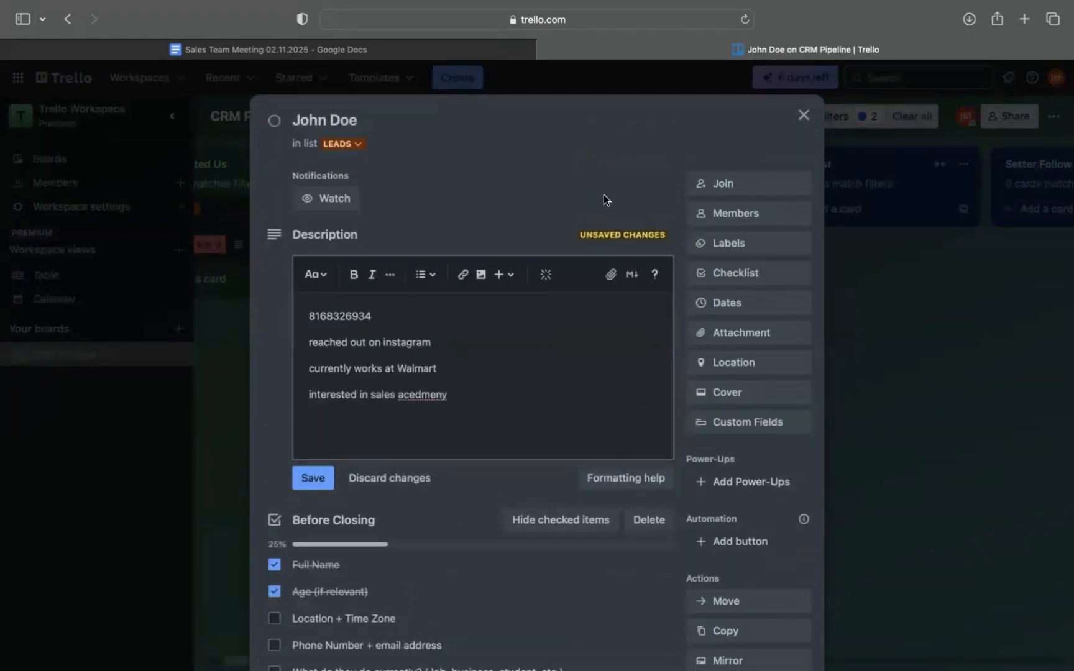
pyautogui.click(718, 185)
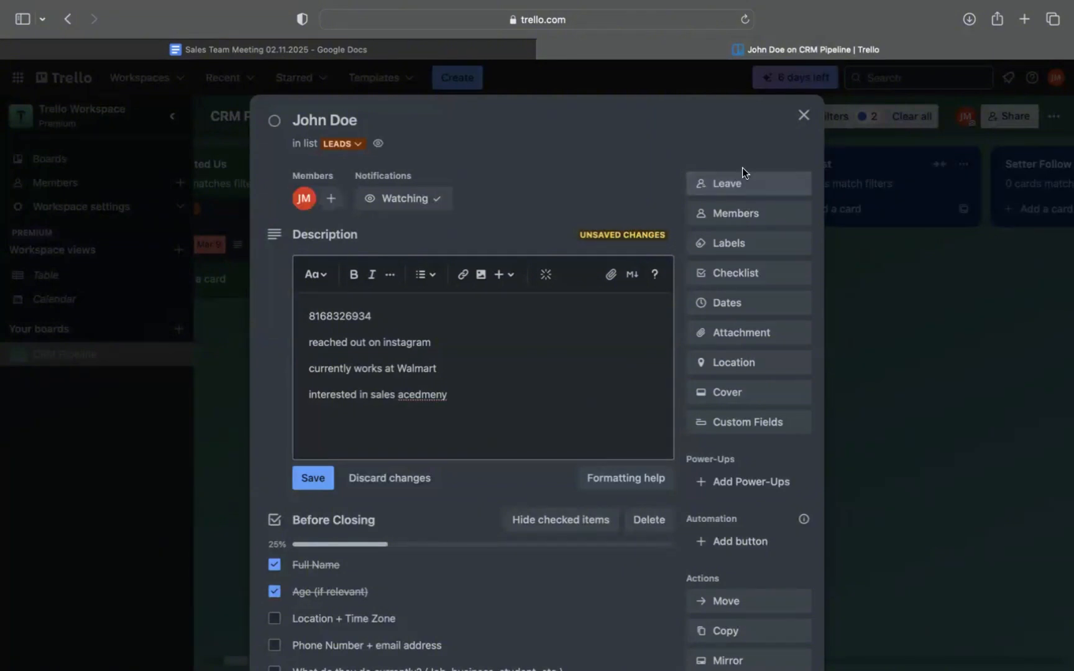
pyautogui.click(802, 116)
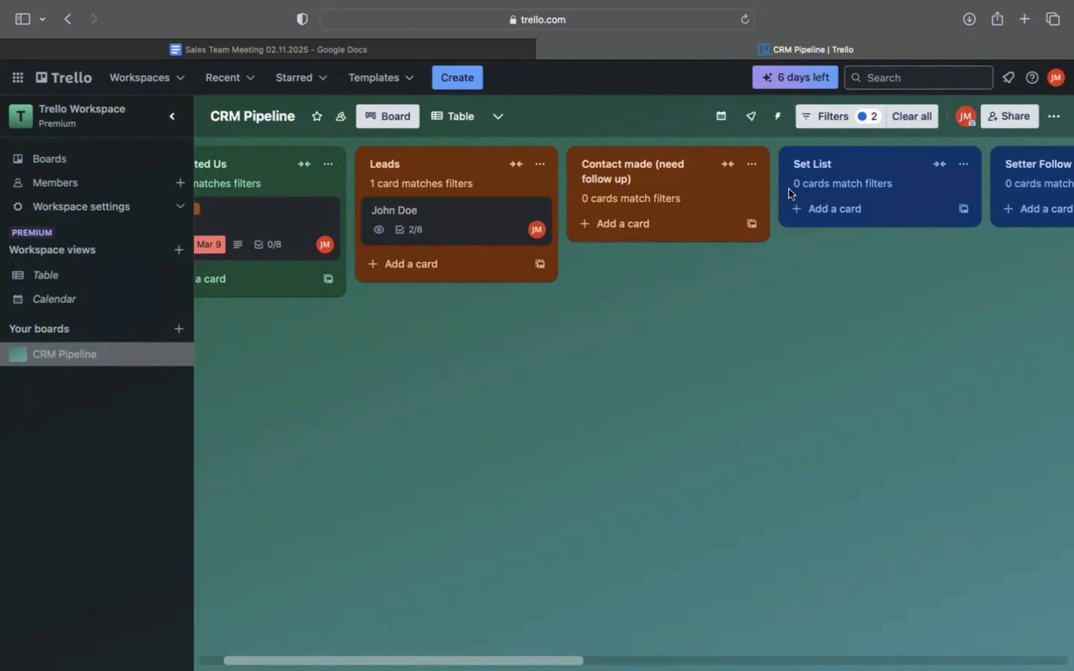
# Remove the "No members" and "Cards assigned to me" filters from the board.
pyautogui.click(822, 118)
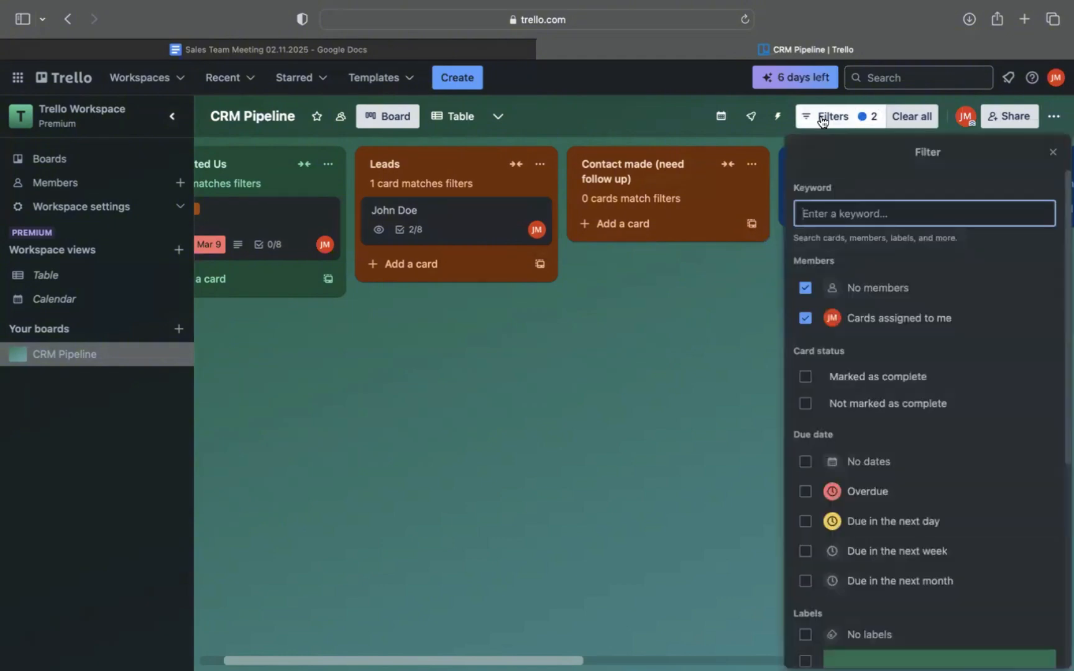
pyautogui.click(805, 287)
pyautogui.click(805, 318)
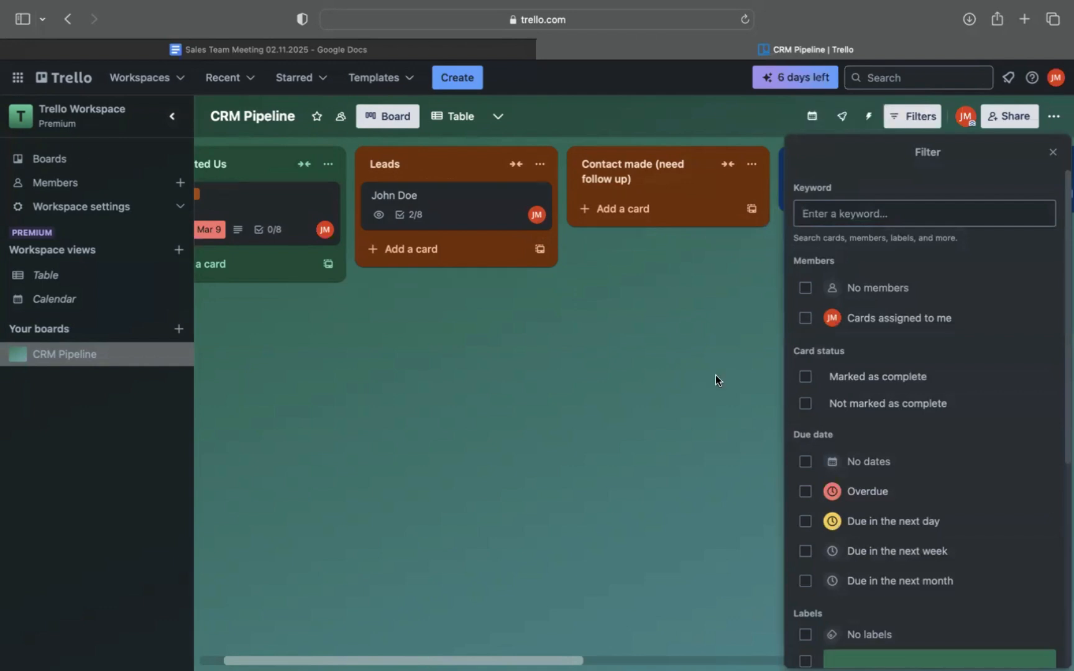
pyautogui.click(655, 553)
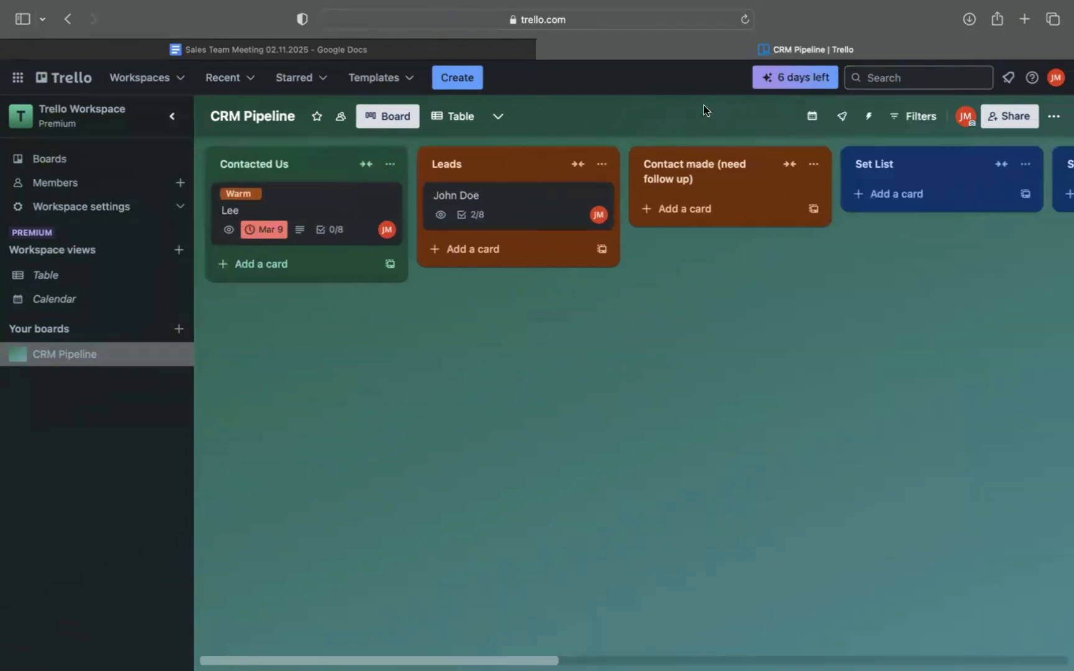
# Filter the board to show only cards assigned to me, leaving "No members" unselected.
pyautogui.click(917, 122)
pyautogui.click(805, 289)
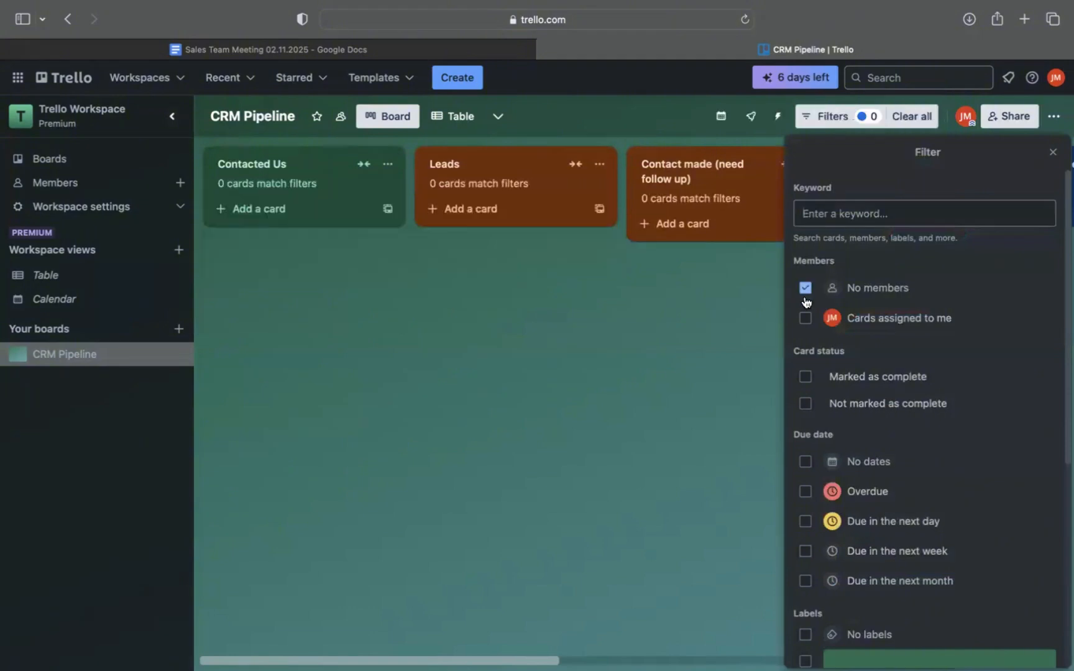
pyautogui.click(805, 317)
pyautogui.click(805, 287)
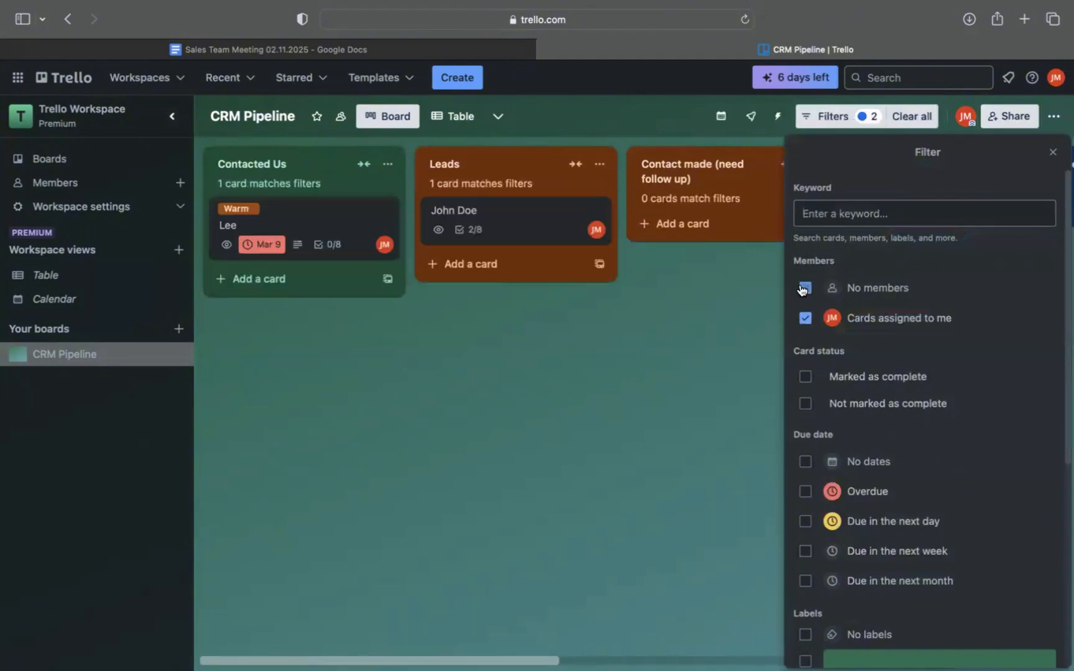
pyautogui.click(678, 420)
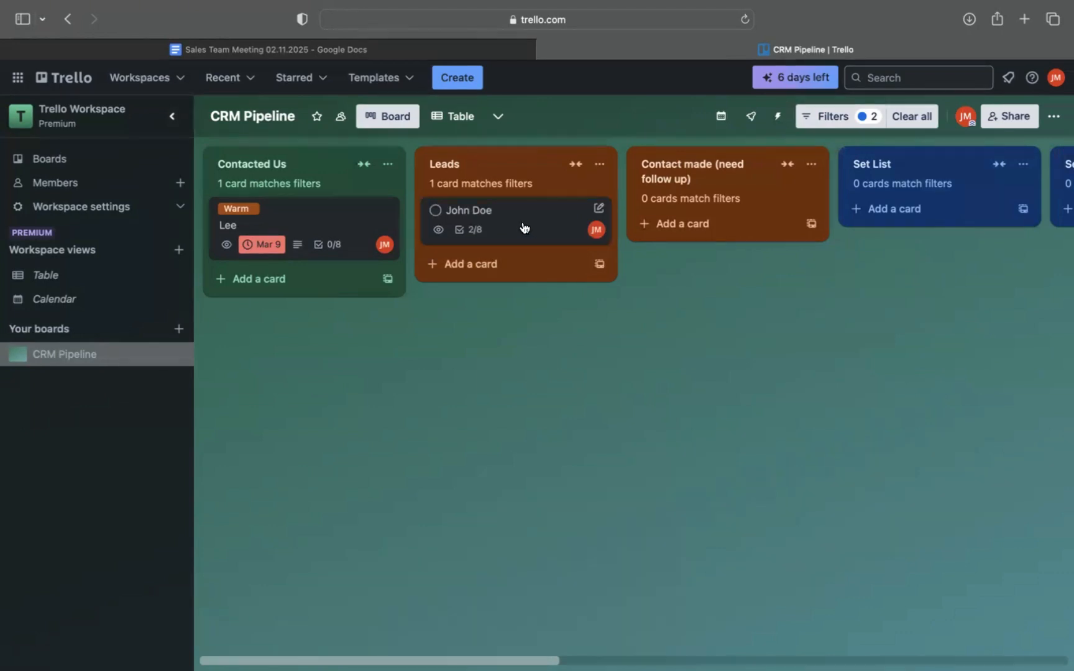
# Move the new lead's card from Leads to Set List and back to the "Contact made (need follow up)" list.
pyautogui.moveTo(524, 226); pyautogui.dragTo(844, 225)
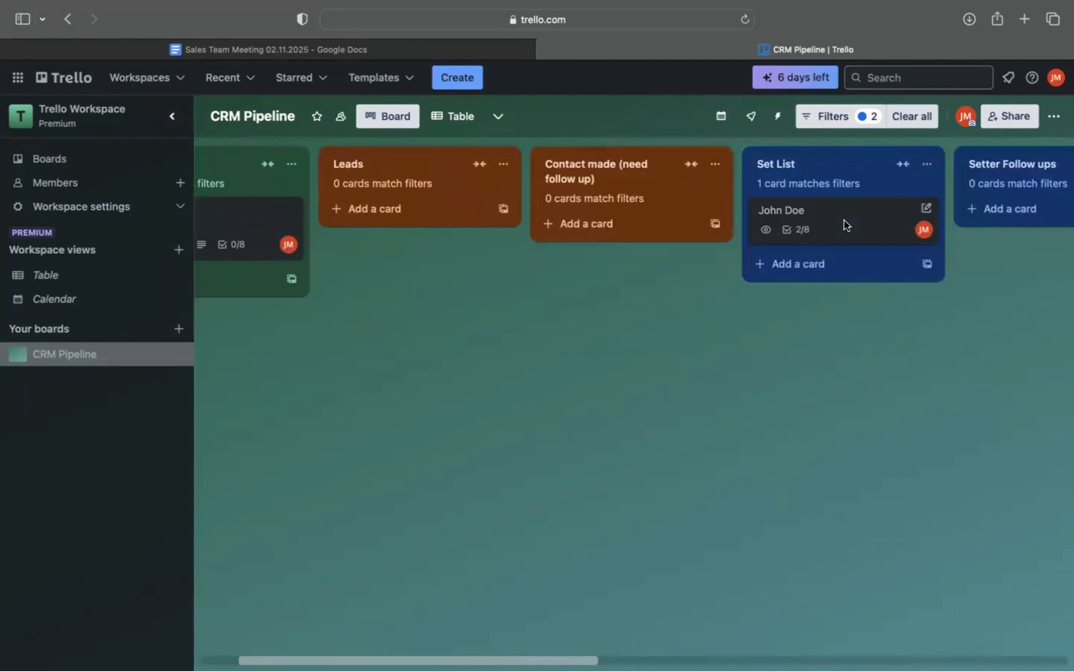
pyautogui.moveTo(844, 225); pyautogui.dragTo(632, 225)
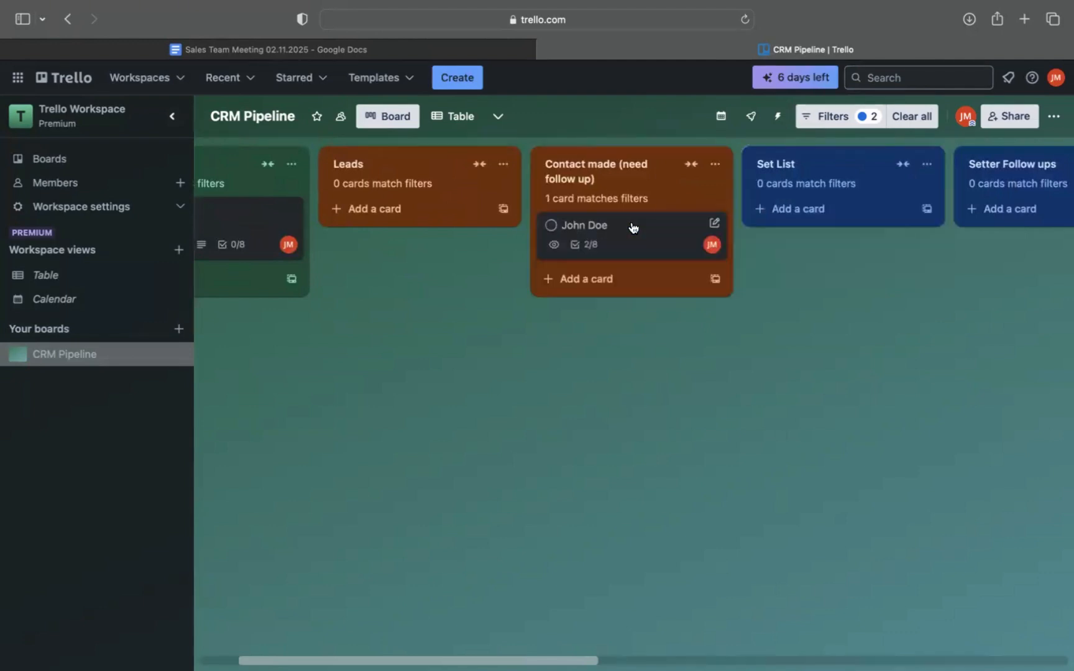
# Open the lead's card in the "Contact made (need follow up)" list and add the description line "reach back out on Monday 03/11".
pyautogui.click(632, 226)
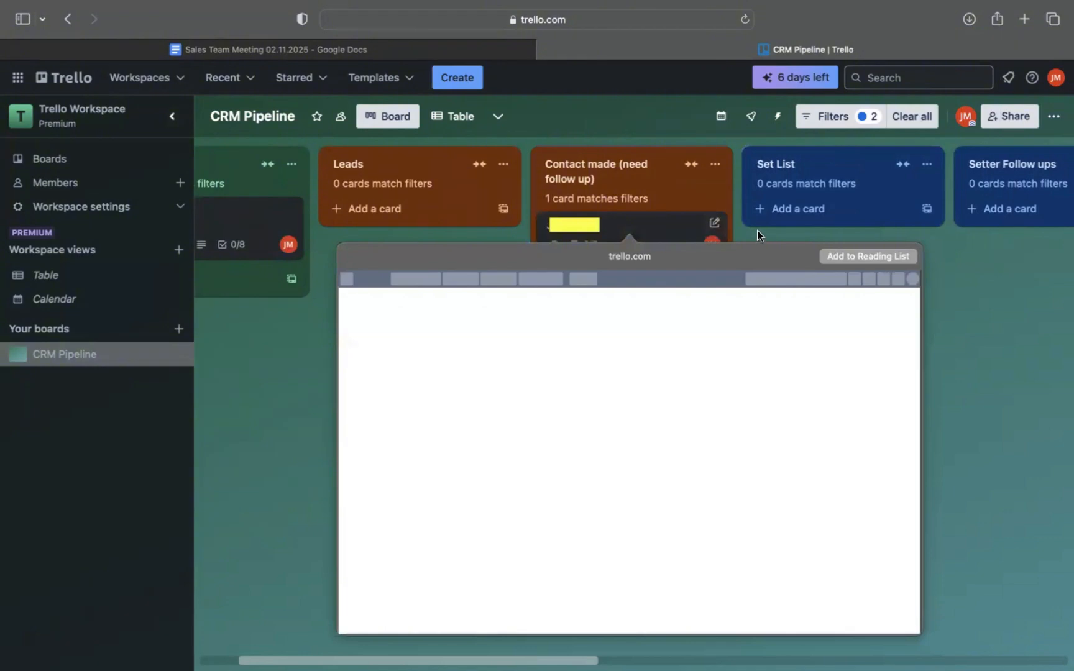
pyautogui.click(757, 230)
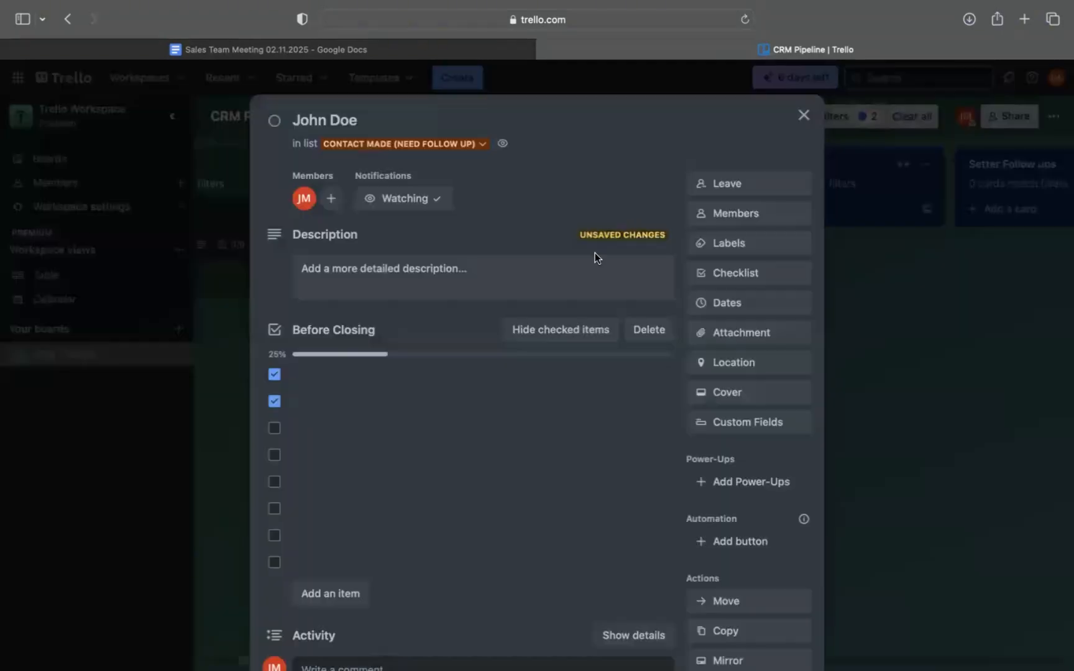
pyautogui.scroll(-5, 422, 424)
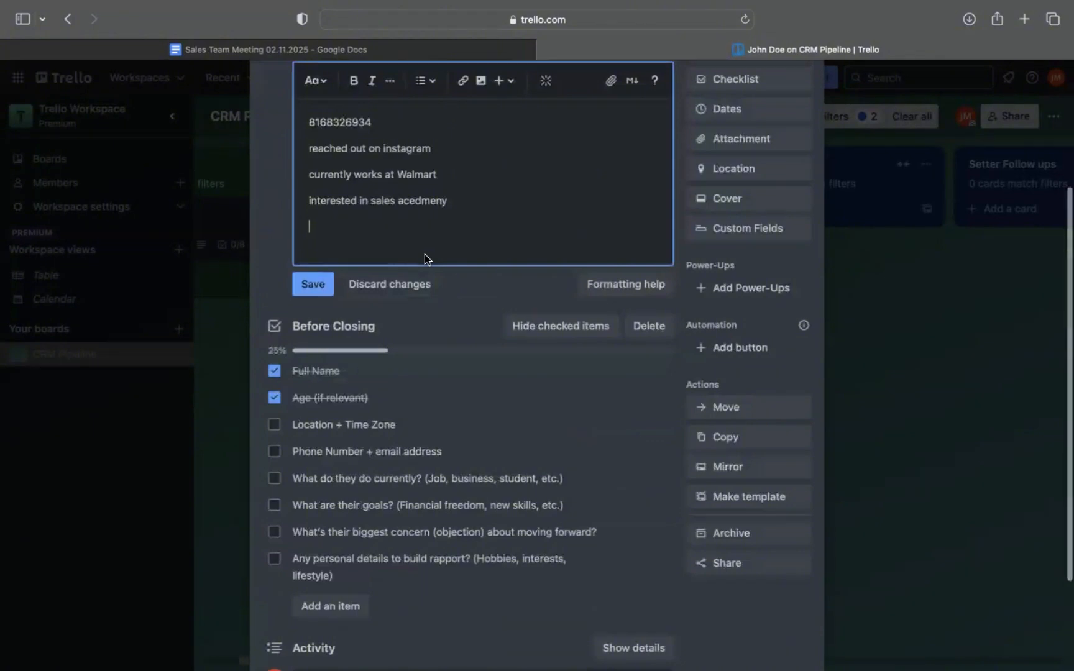
pyautogui.write('reHC')
pyautogui.press('BackSpace')
pyautogui.press('BackSpace')
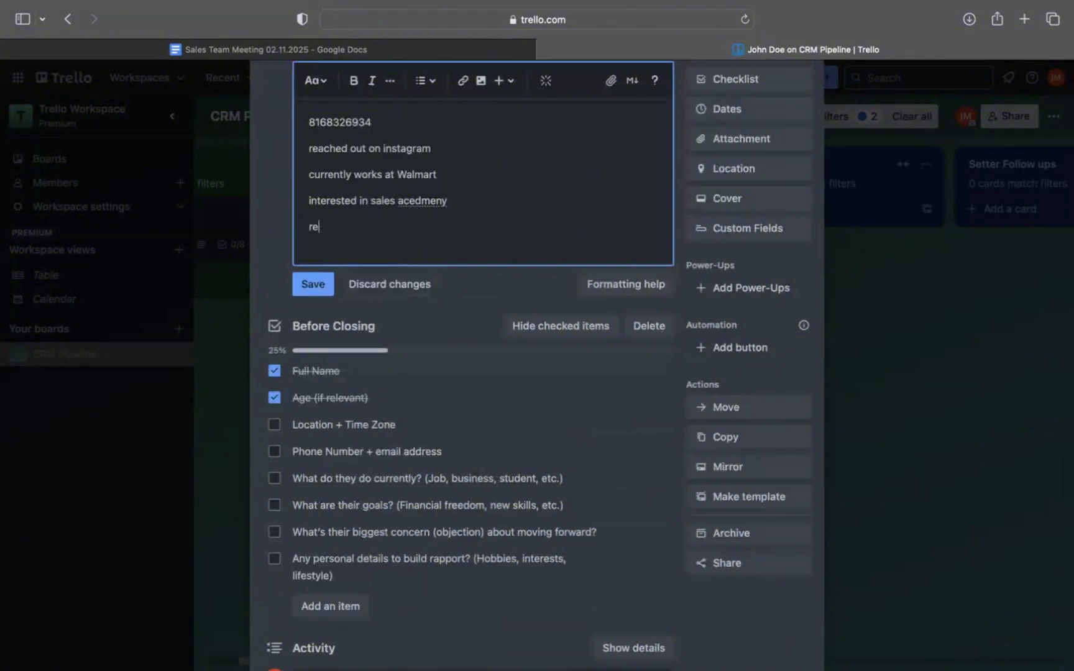
pyautogui.write('A')
pyautogui.press('BackSpace')
pyautogui.write('achb')
pyautogui.write(' back out on mo')
pyautogui.write('nday ')
pyautogui.write('03')
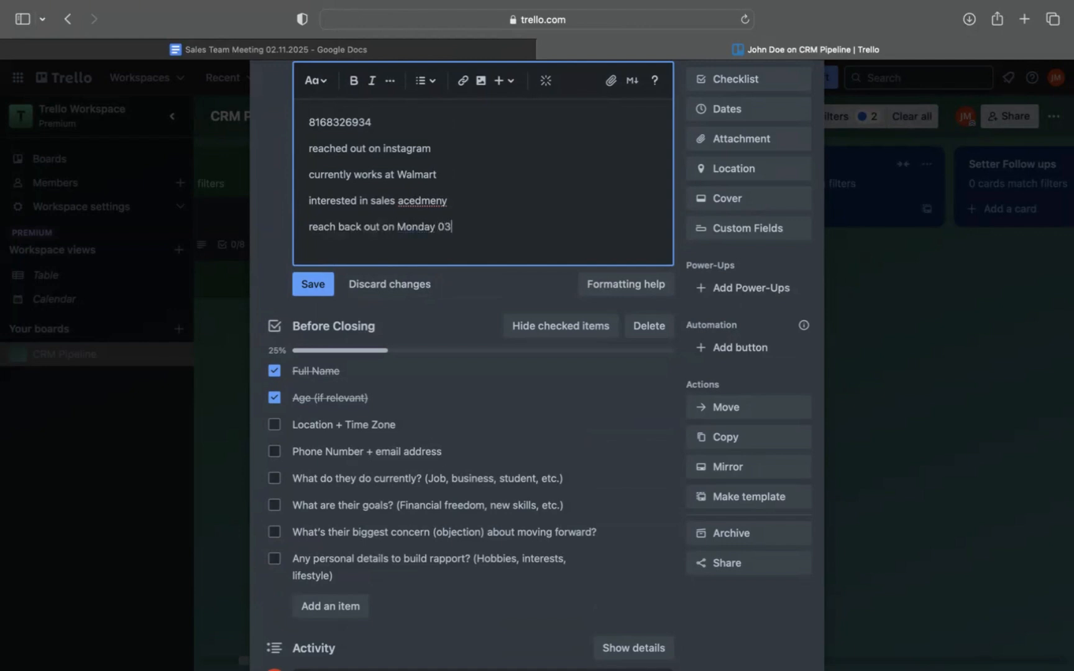
pyautogui.write('/11')
pyautogui.click(461, 318)
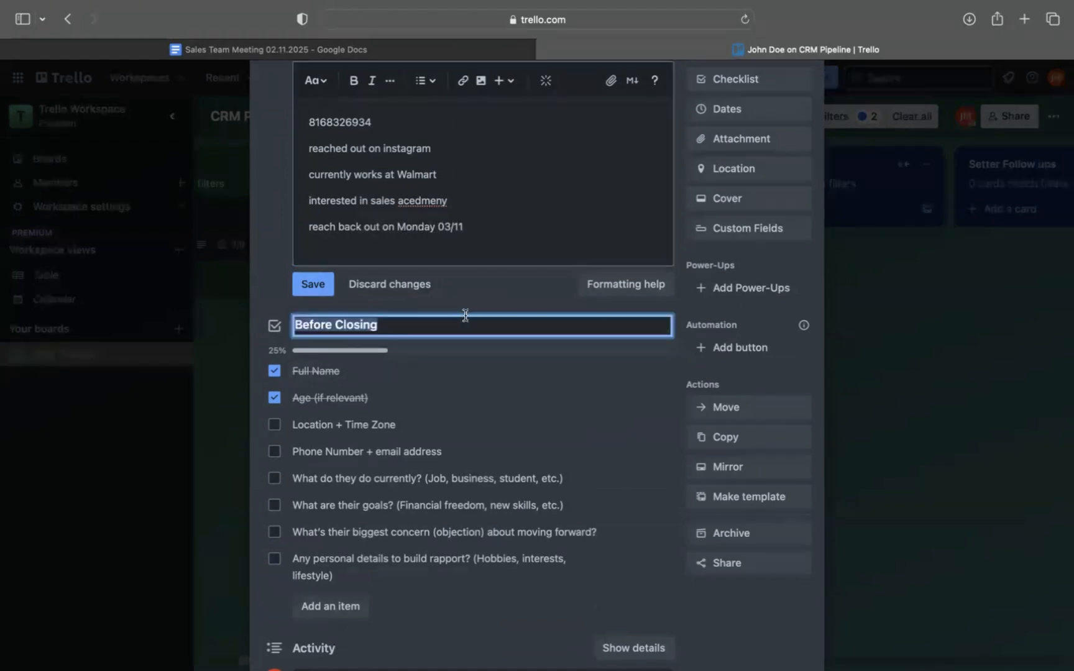
pyautogui.click(528, 283)
# Set the lead card's due date to 3/17/2025, save it and close the card.
pyautogui.scroll(5, 528, 283)
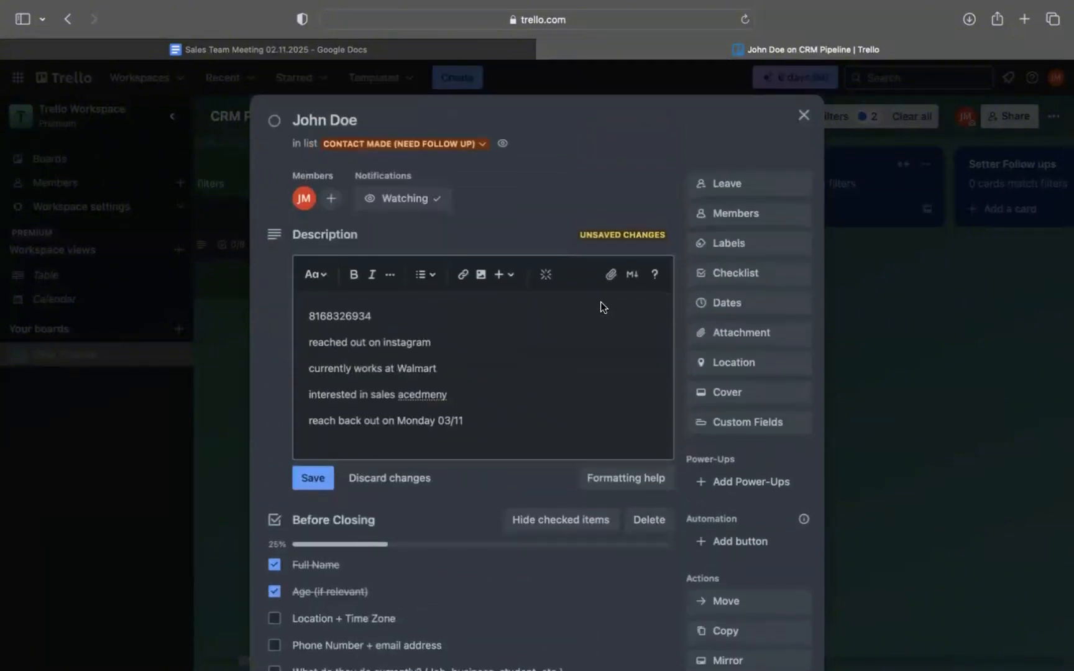
pyautogui.click(750, 304)
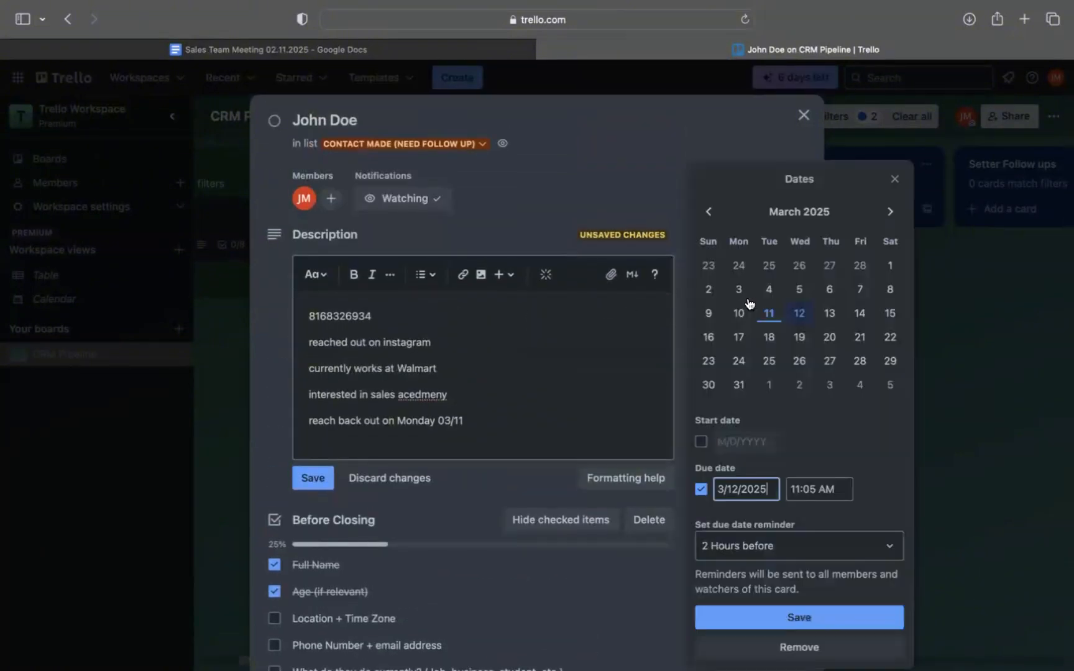
pyautogui.click(739, 337)
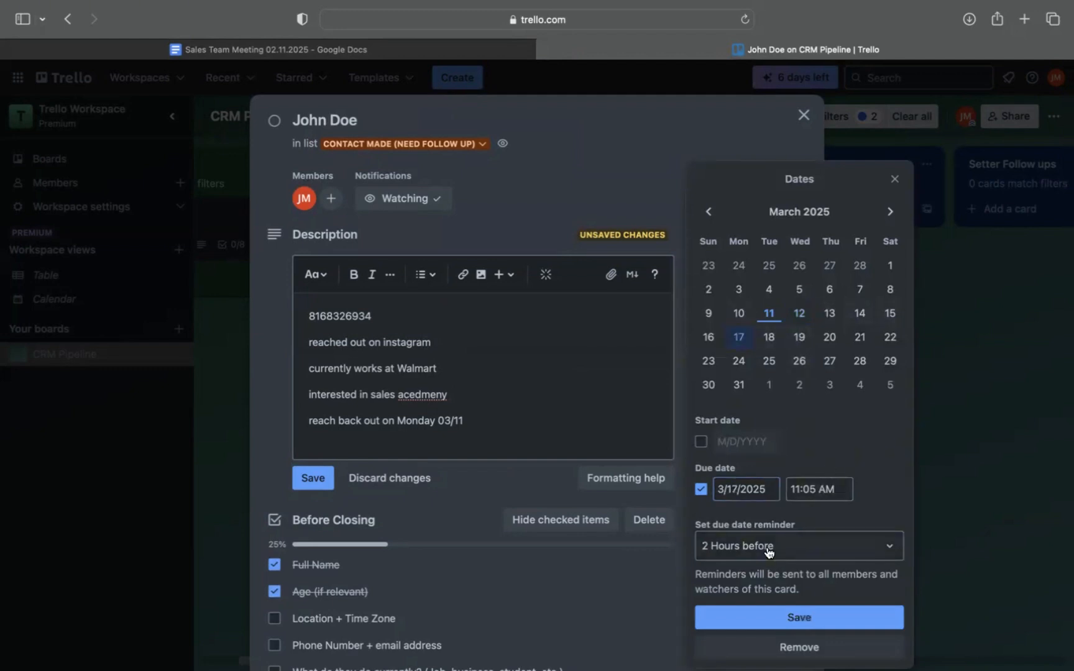
pyautogui.click(763, 620)
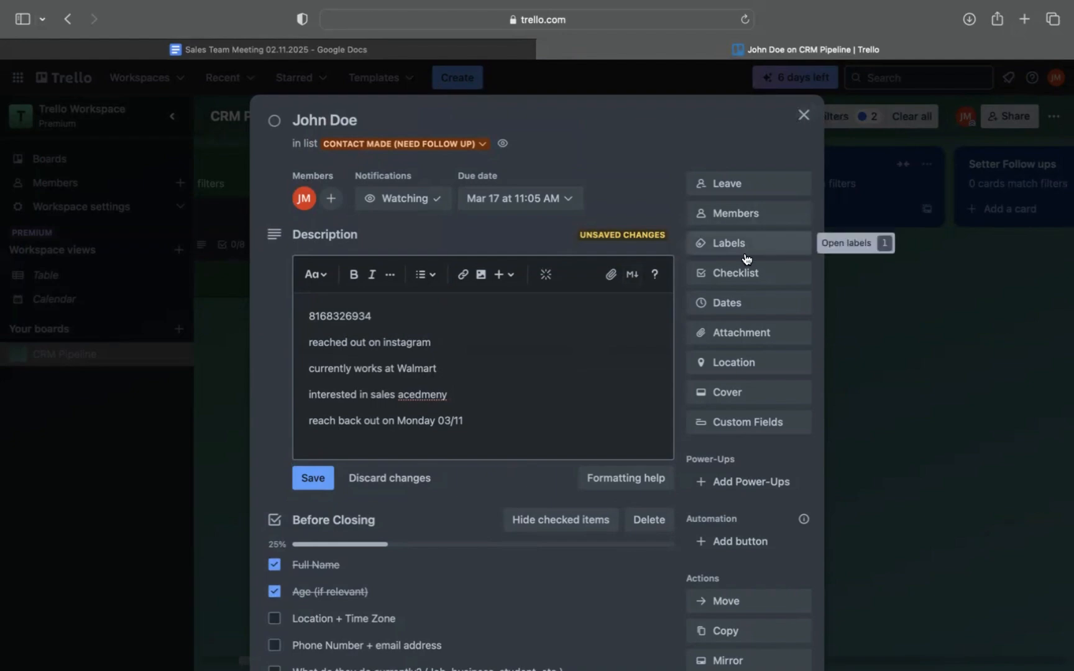
pyautogui.scroll(-3, 749, 391)
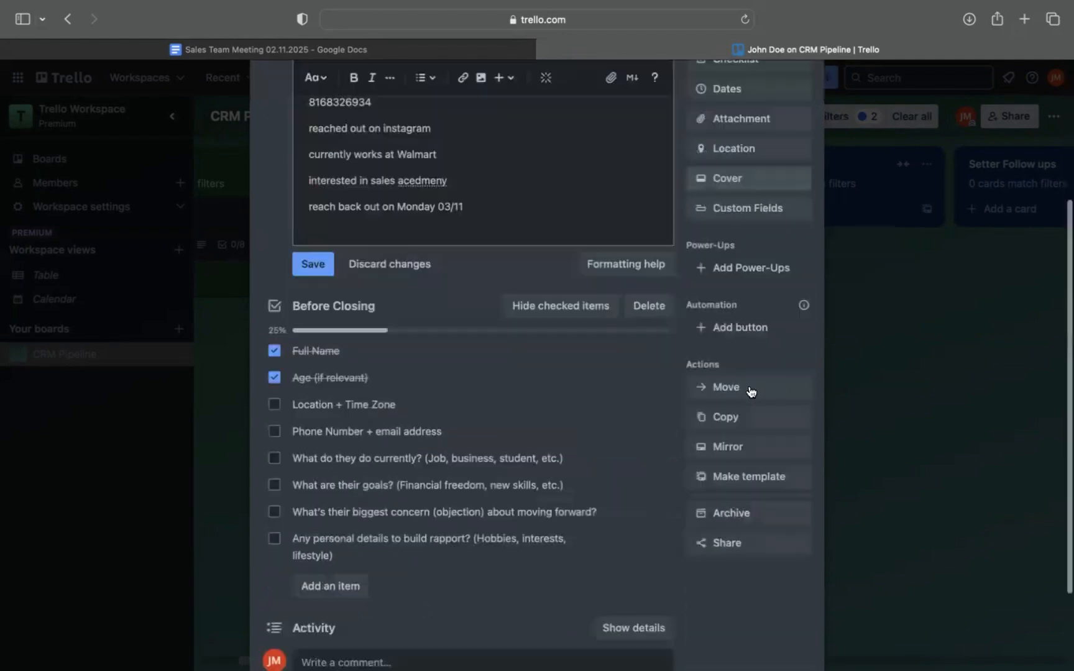
pyautogui.scroll(5, 748, 385)
pyautogui.click(803, 113)
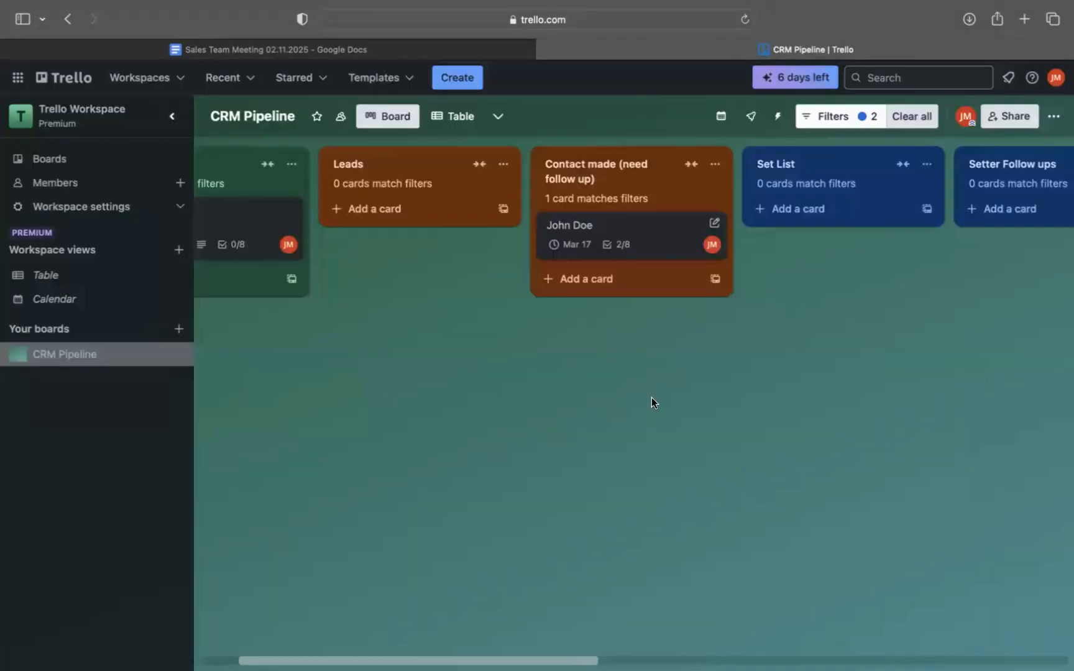
# Move the lead's card from "Contact made (need follow up)" to Set List.
pyautogui.hscroll(3, 651, 397)
pyautogui.hscroll(-2, 651, 397)
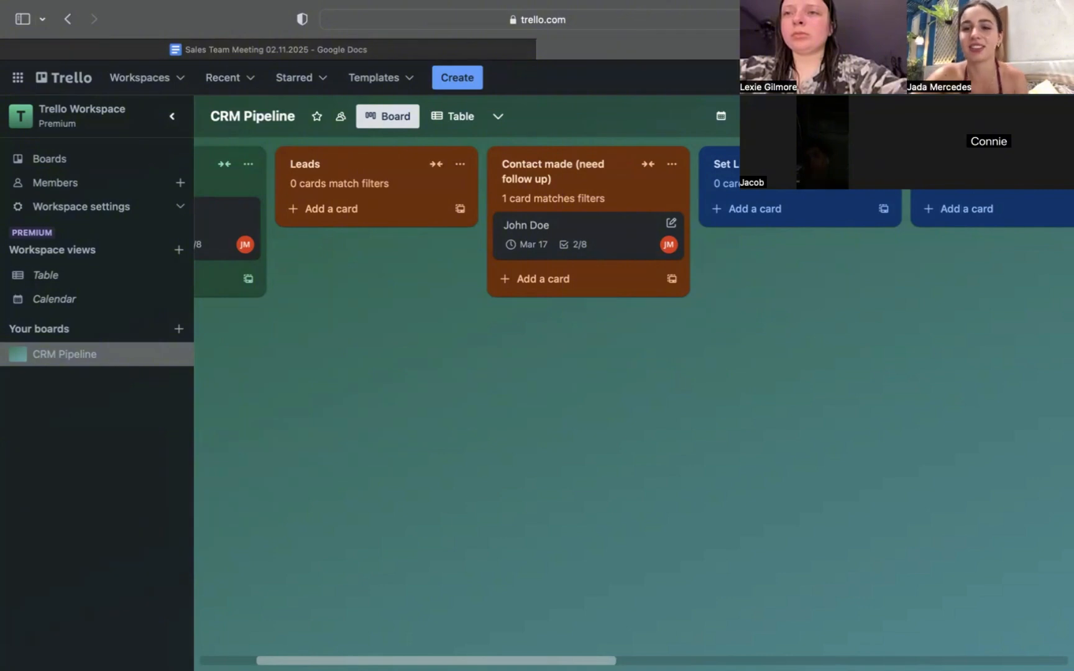
pyautogui.hscroll(5, 757, 324)
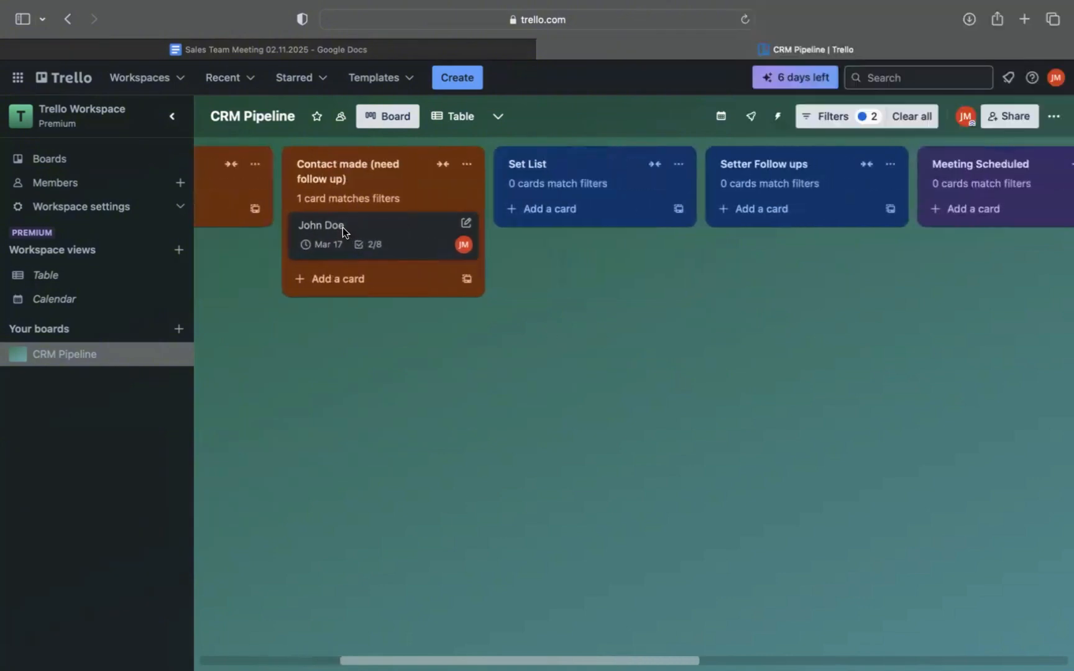
pyautogui.moveTo(343, 226); pyautogui.dragTo(551, 218)
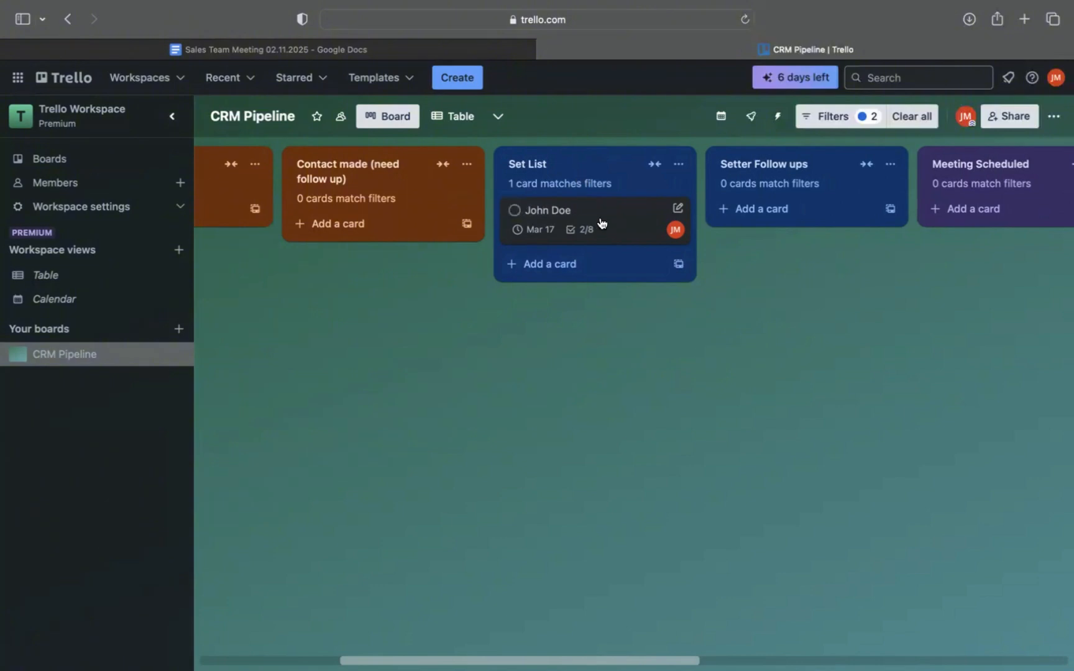
# Check the board's member filters, then close the filter settings.
pyautogui.click(831, 121)
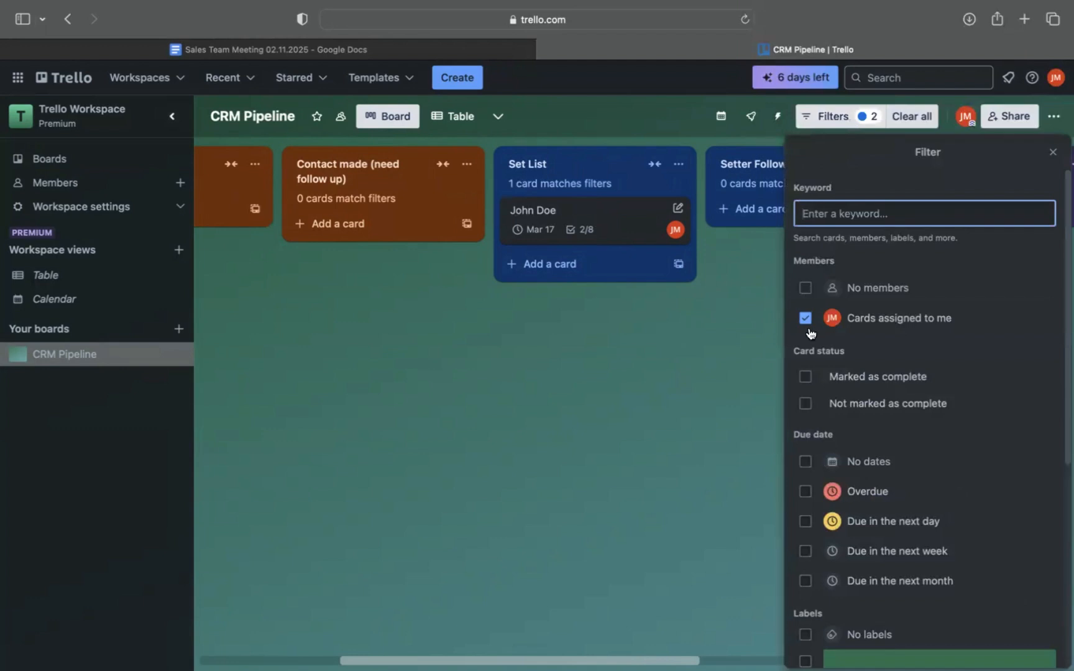
pyautogui.click(807, 289)
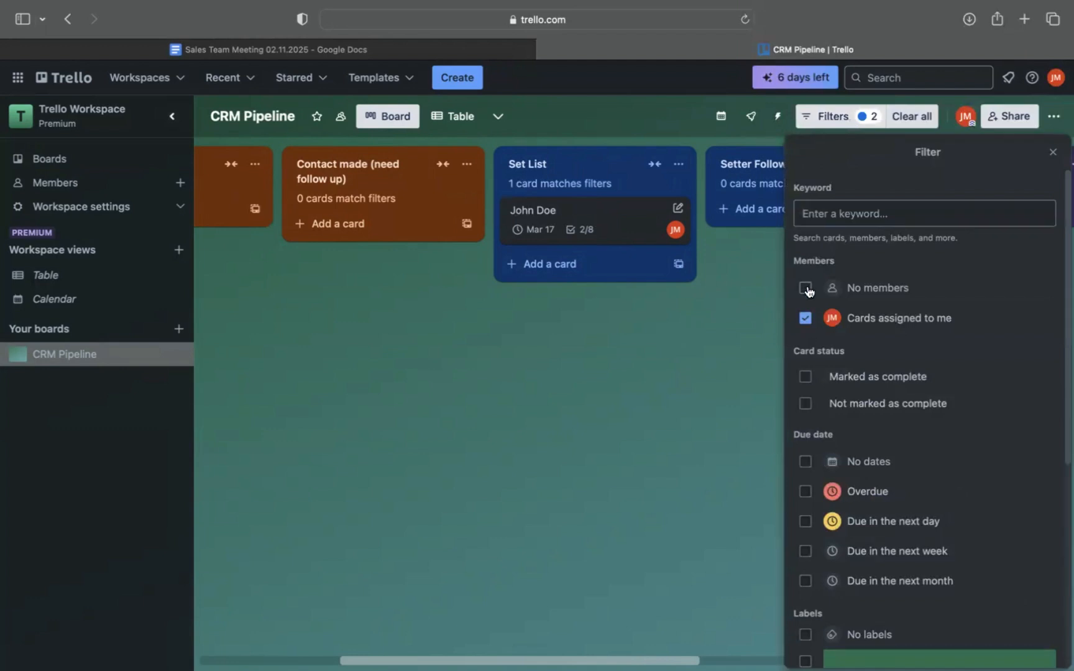
pyautogui.click(1053, 152)
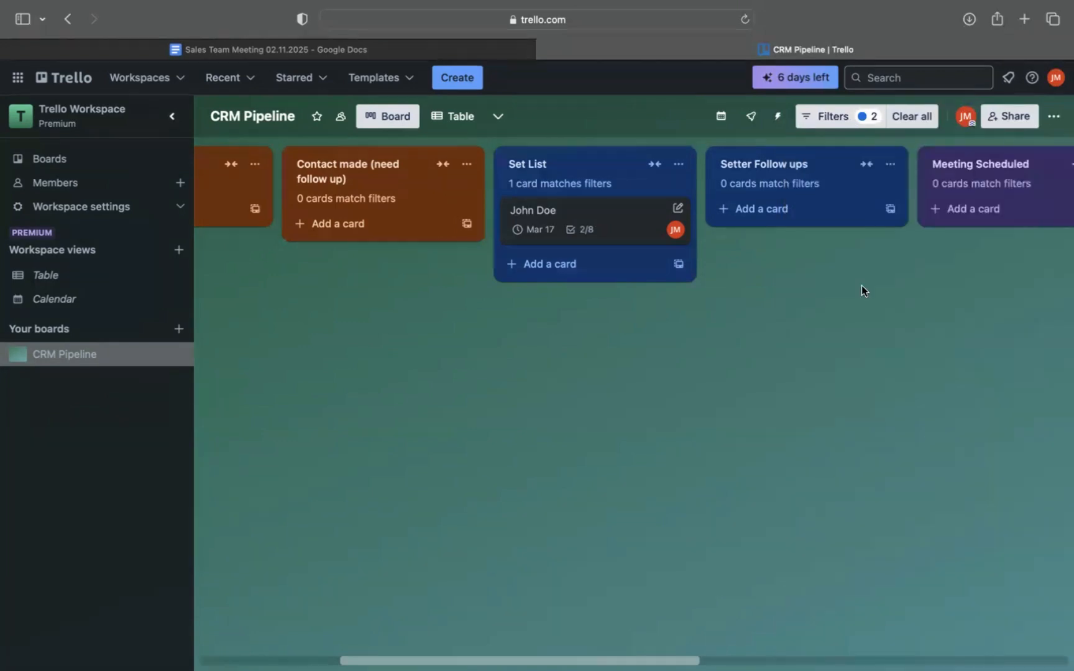
# Open the lead's card in Set List and check off "What are their goals?" and "What do they do currently?" in the Before Closing checklist.
pyautogui.hscroll(3, 861, 288)
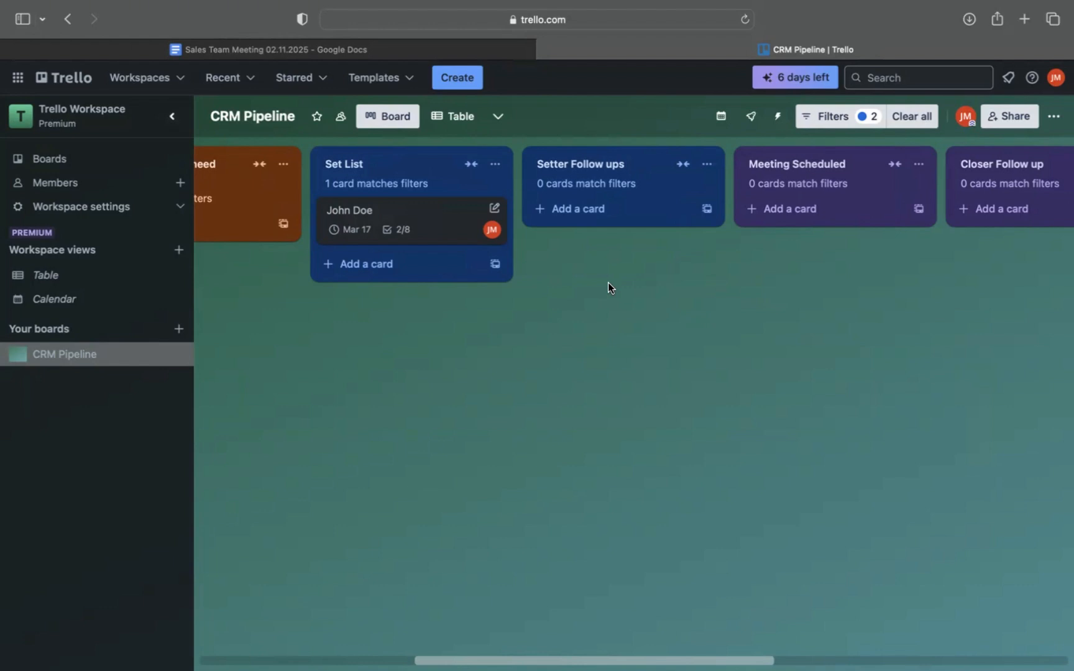
pyautogui.click(405, 215)
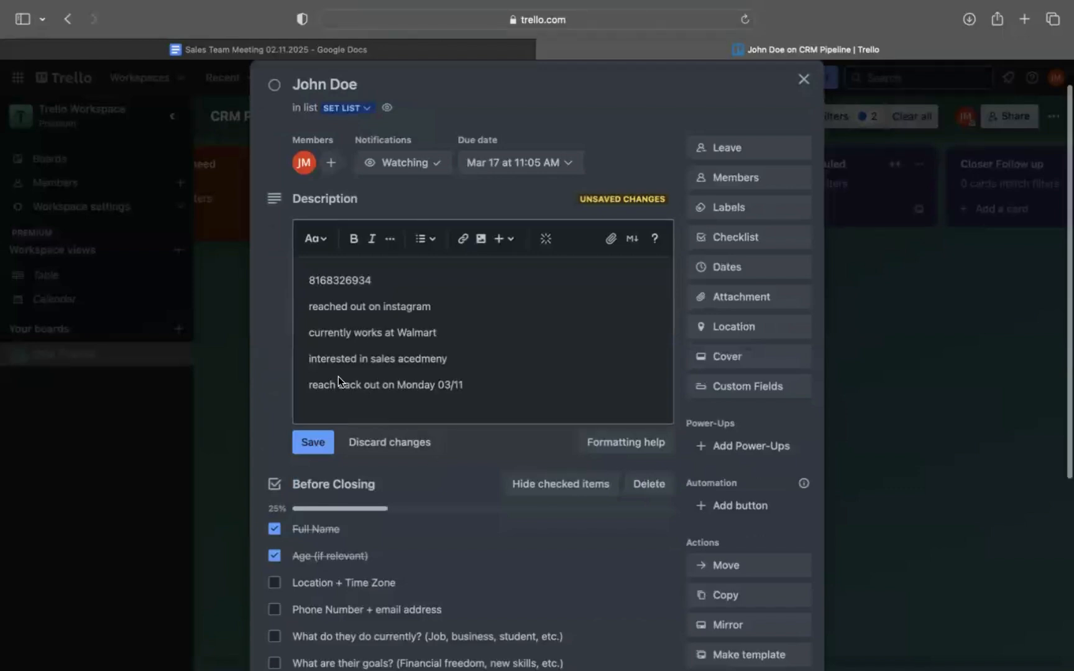
pyautogui.moveTo(314, 283); pyautogui.dragTo(470, 284)
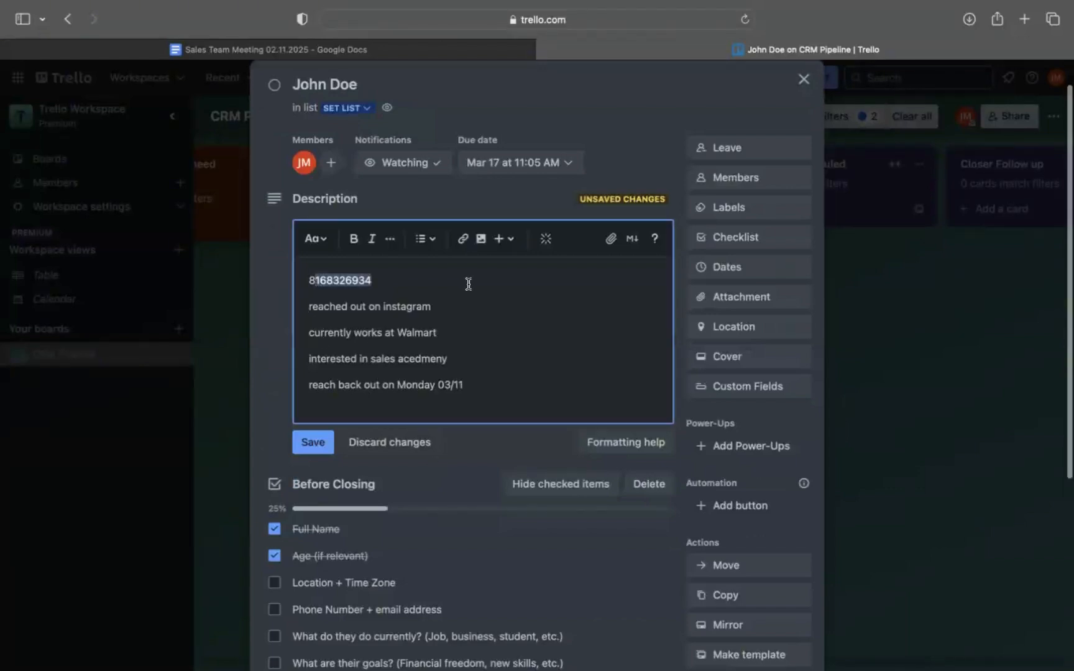
pyautogui.click(468, 284)
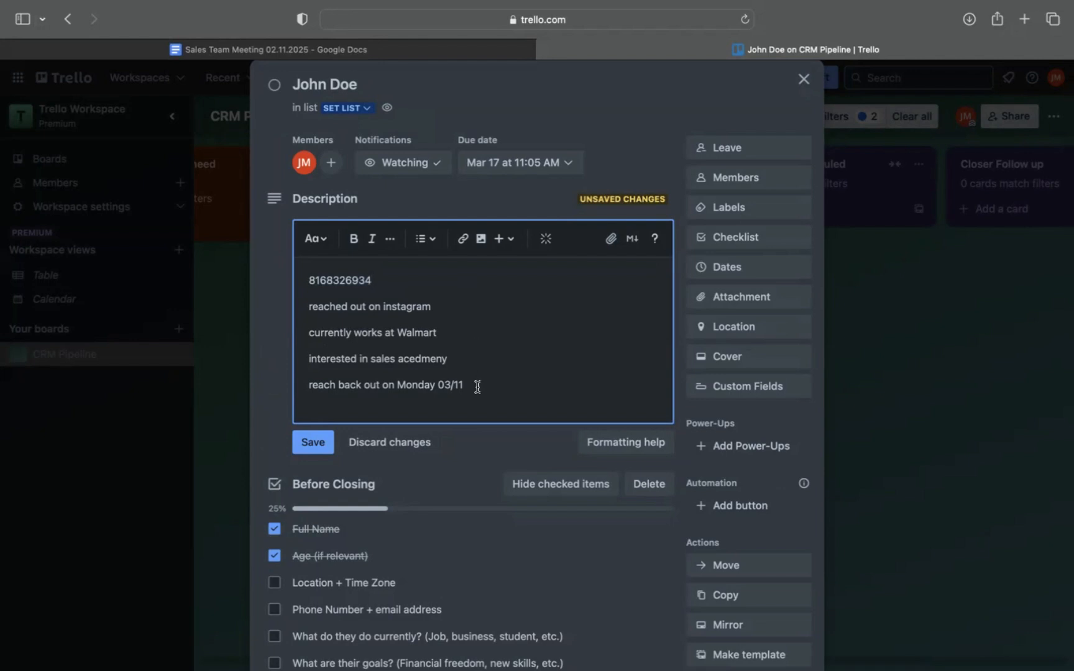
pyautogui.scroll(-5, 479, 385)
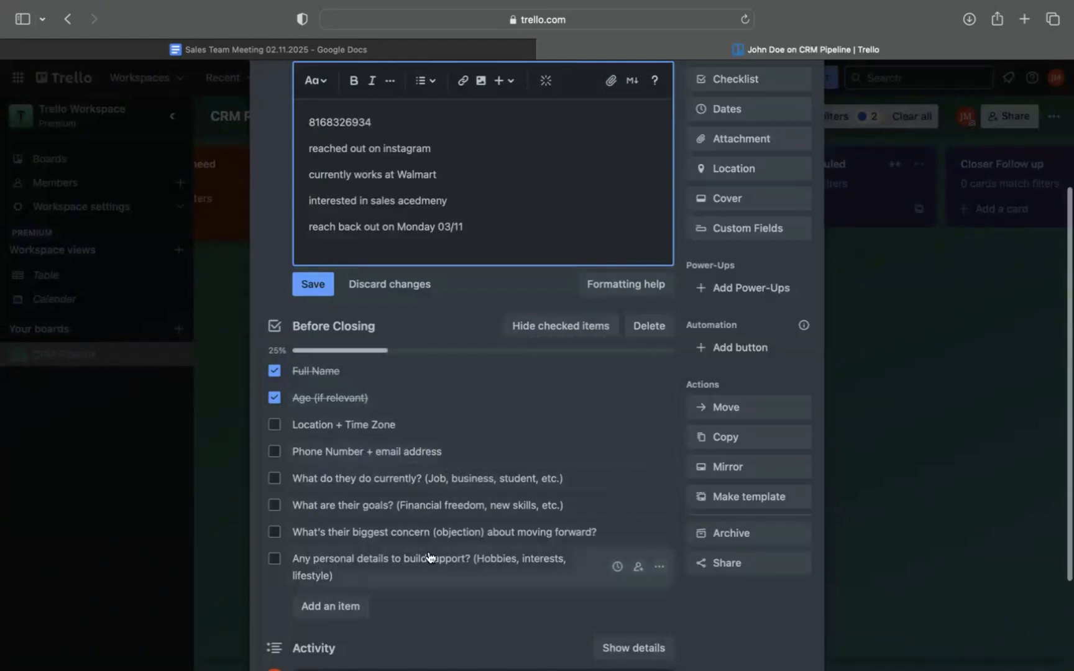
pyautogui.scroll(1, 437, 538)
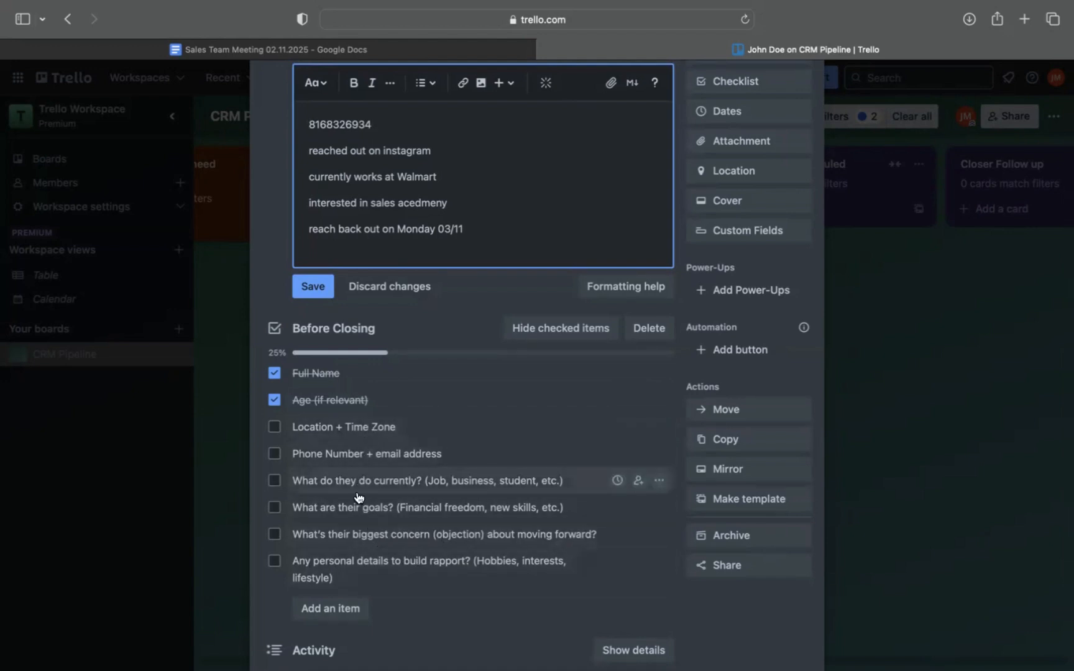
pyautogui.click(274, 507)
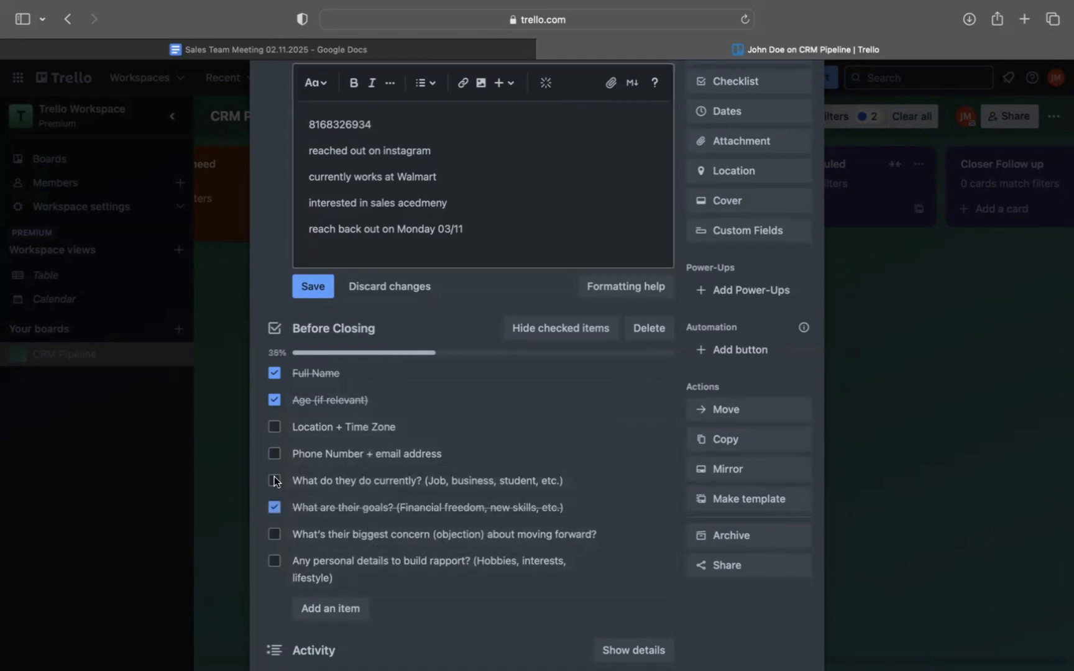
pyautogui.click(275, 481)
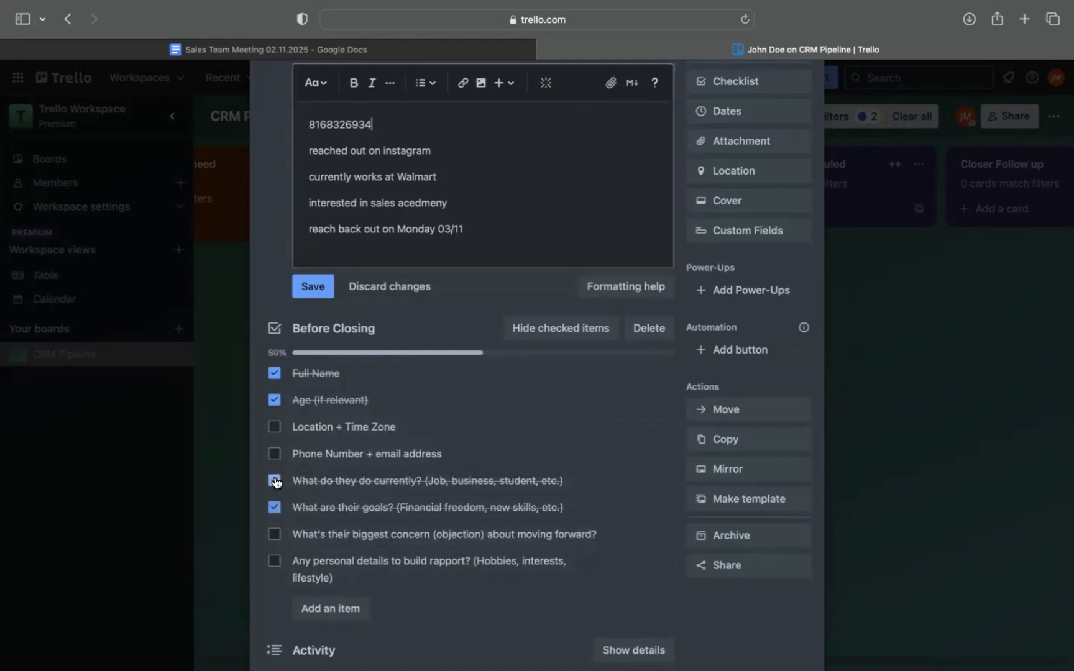
# Add the line "sssfg" to the end of the card's description, save the description and close the card.
pyautogui.click(490, 249)
pyautogui.write('sssfg')
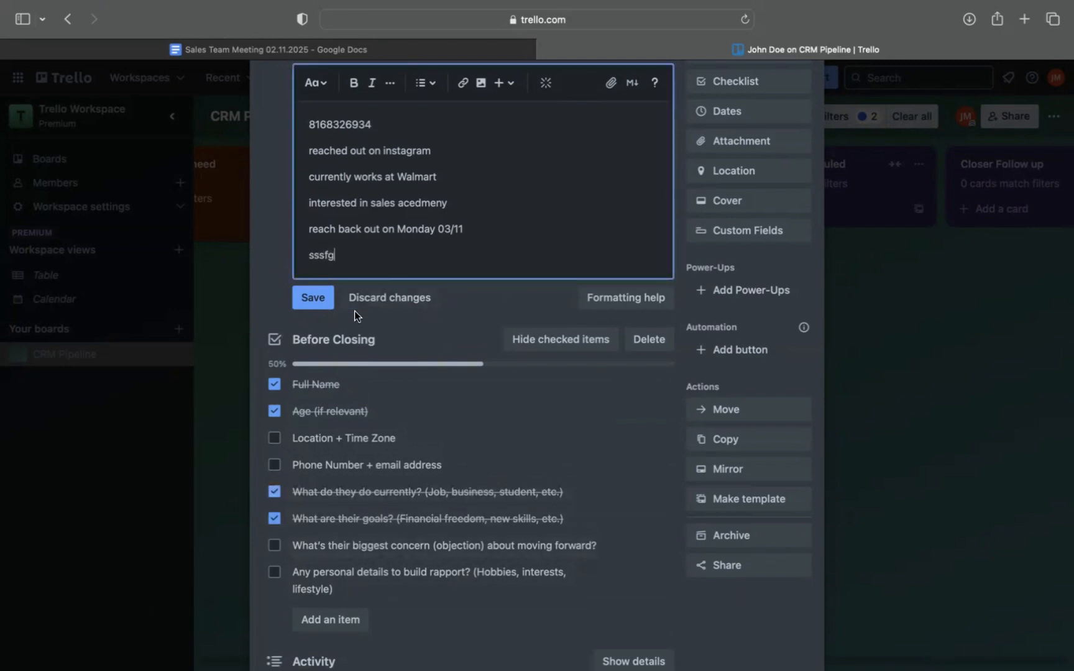
pyautogui.click(313, 298)
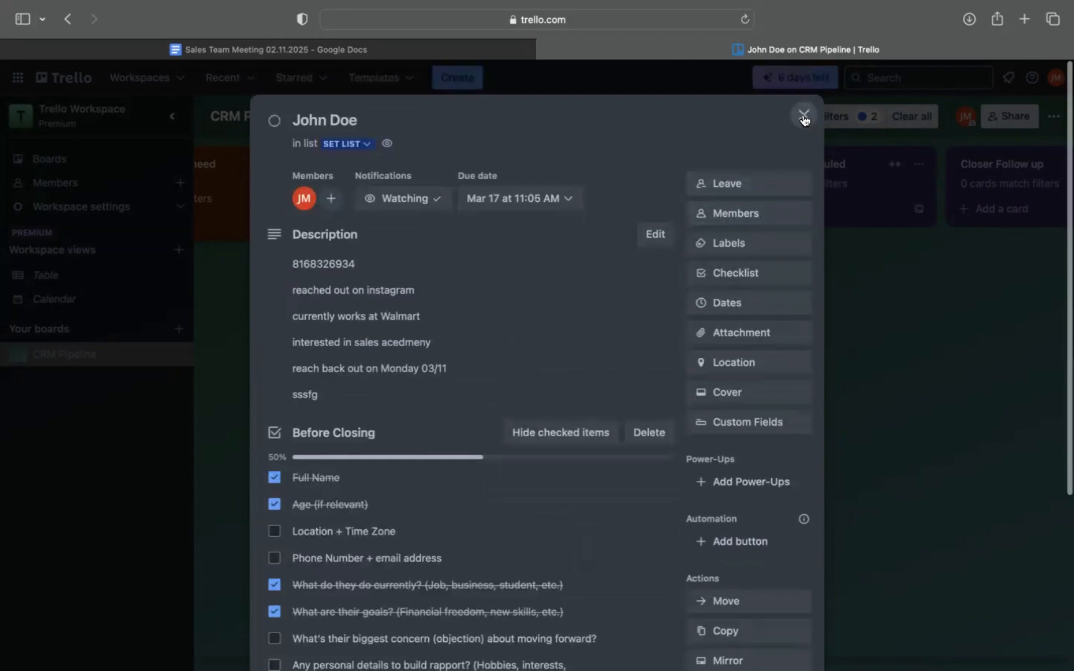
pyautogui.click(804, 115)
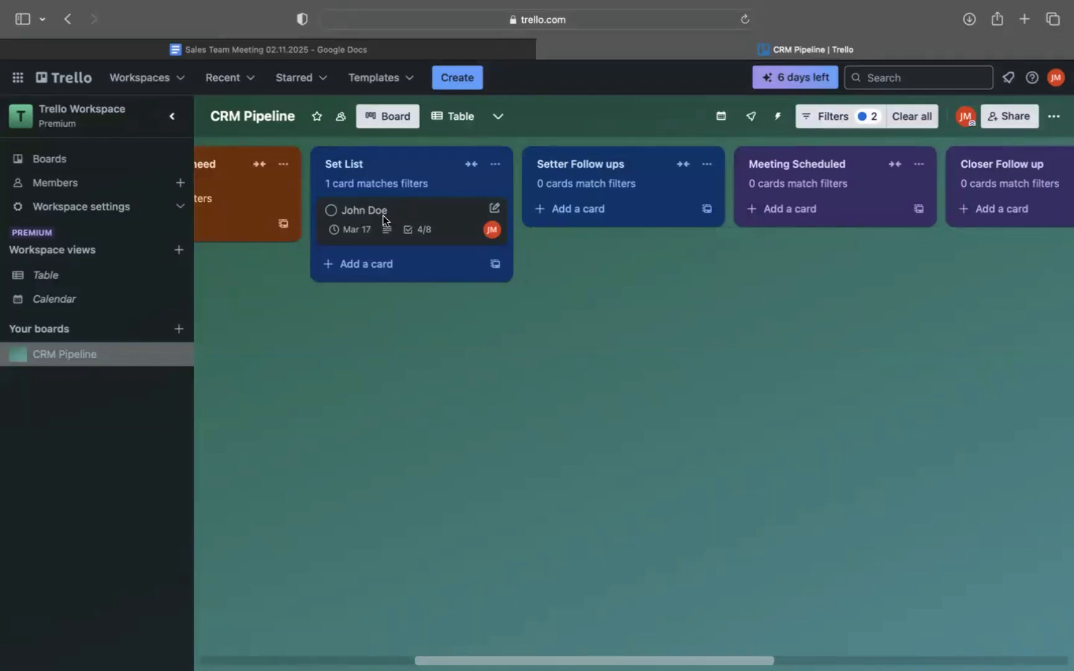
# Move the lead's card from Set List to Setter Follow ups.
pyautogui.moveTo(386, 220); pyautogui.dragTo(420, 217)
pyautogui.moveTo(386, 214); pyautogui.dragTo(593, 218)
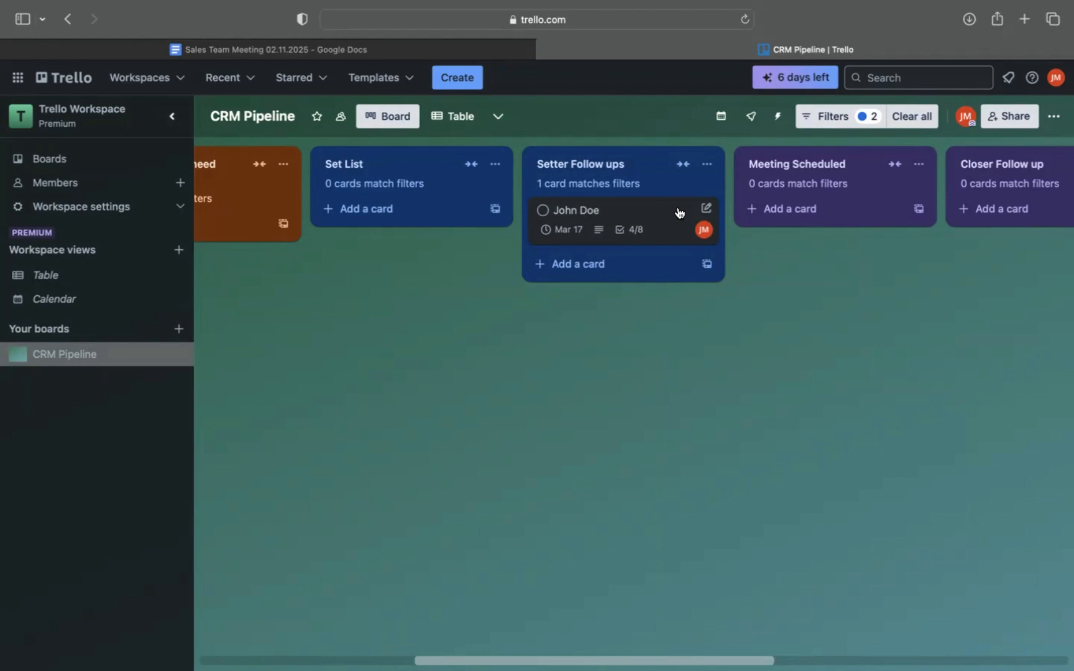
# Look over the pipeline lists beyond Setter Follow ups and view the lead card's quick edit options without changing anything.
pyautogui.hscroll(3, 679, 212)
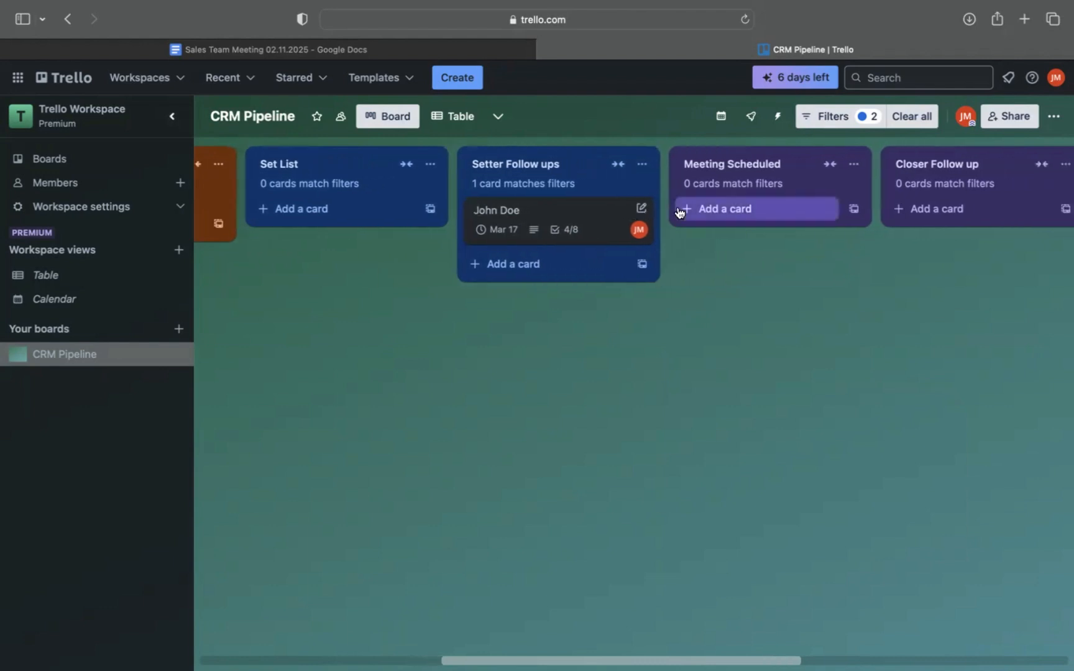
pyautogui.hscroll(10, 679, 213)
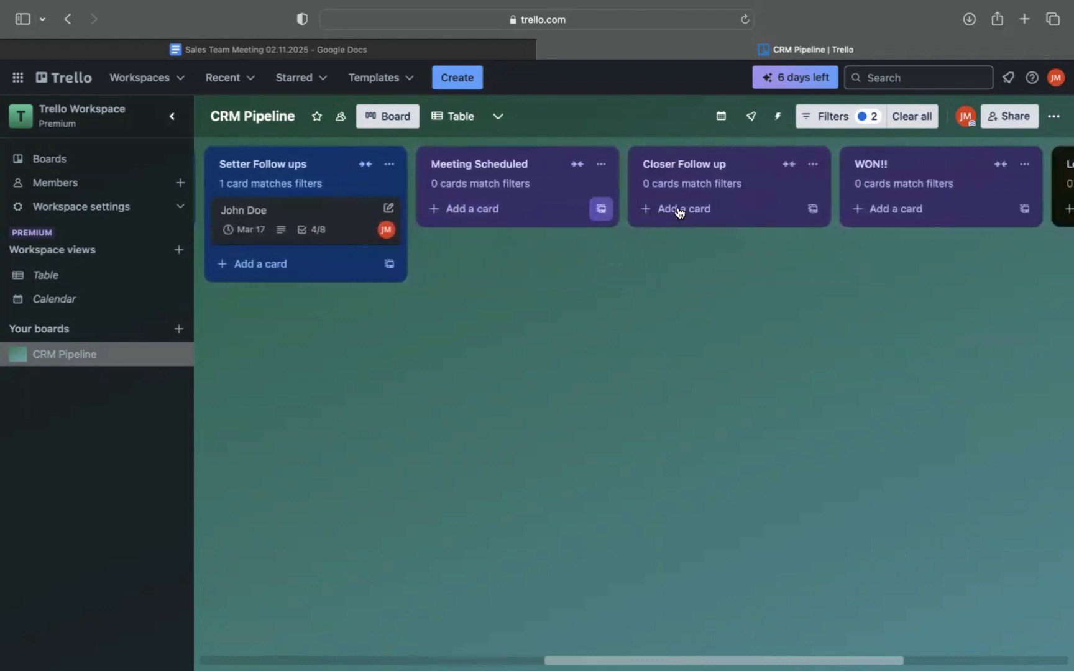
pyautogui.hscroll(1, 679, 213)
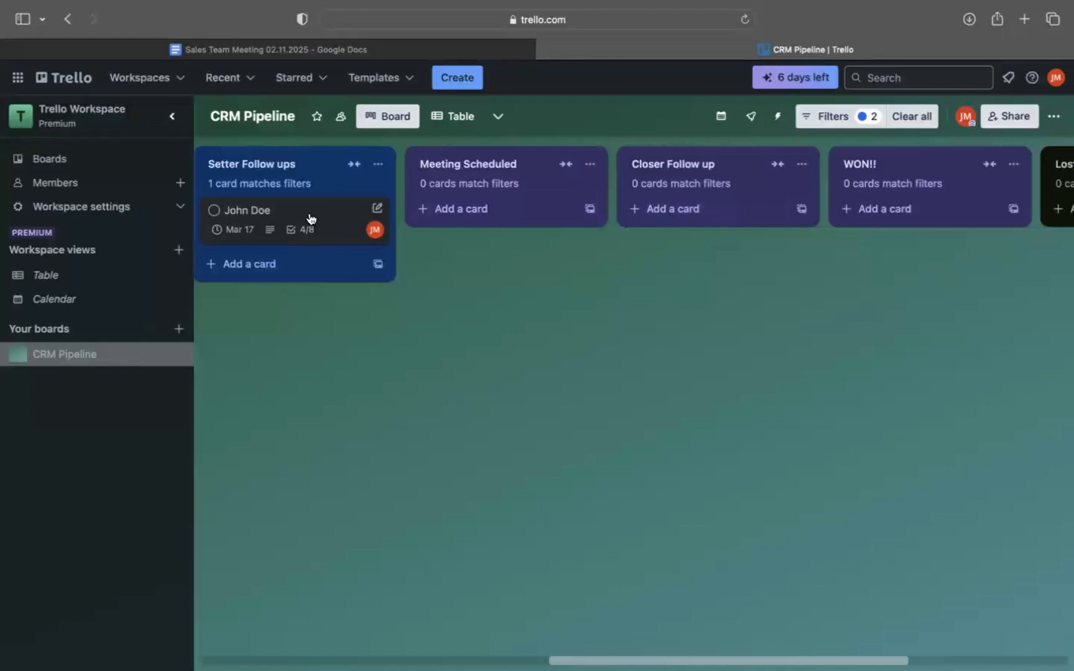
pyautogui.moveTo(307, 215)
pyautogui.mouseDown()
pyautogui.moveTo(553, 223)
pyautogui.moveTo(317, 214)
pyautogui.mouseUp()
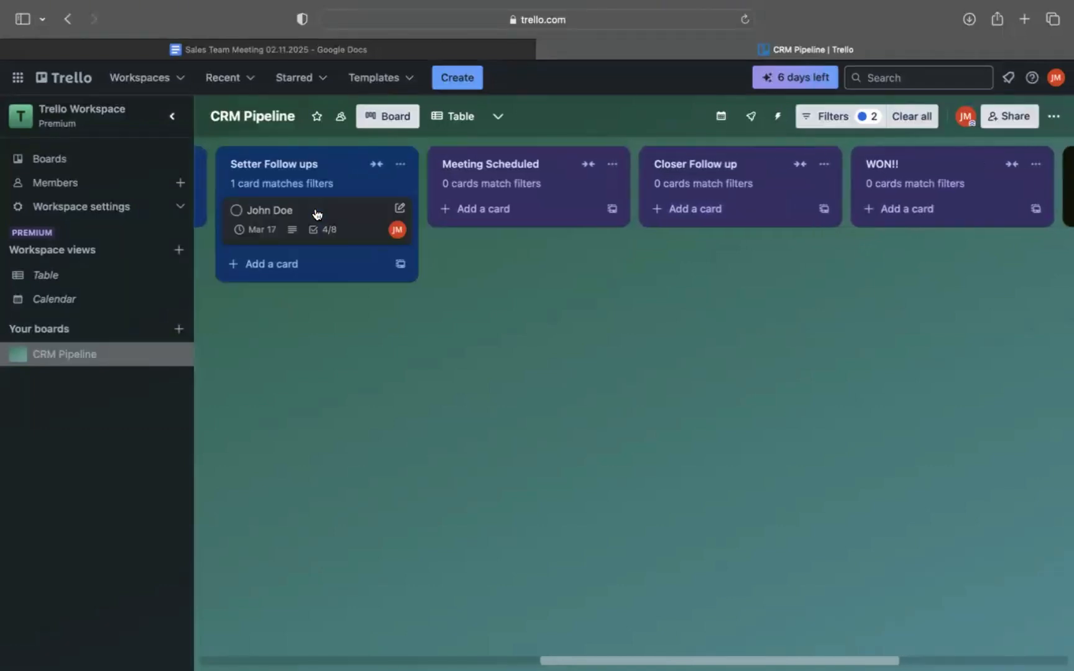
pyautogui.click(399, 208)
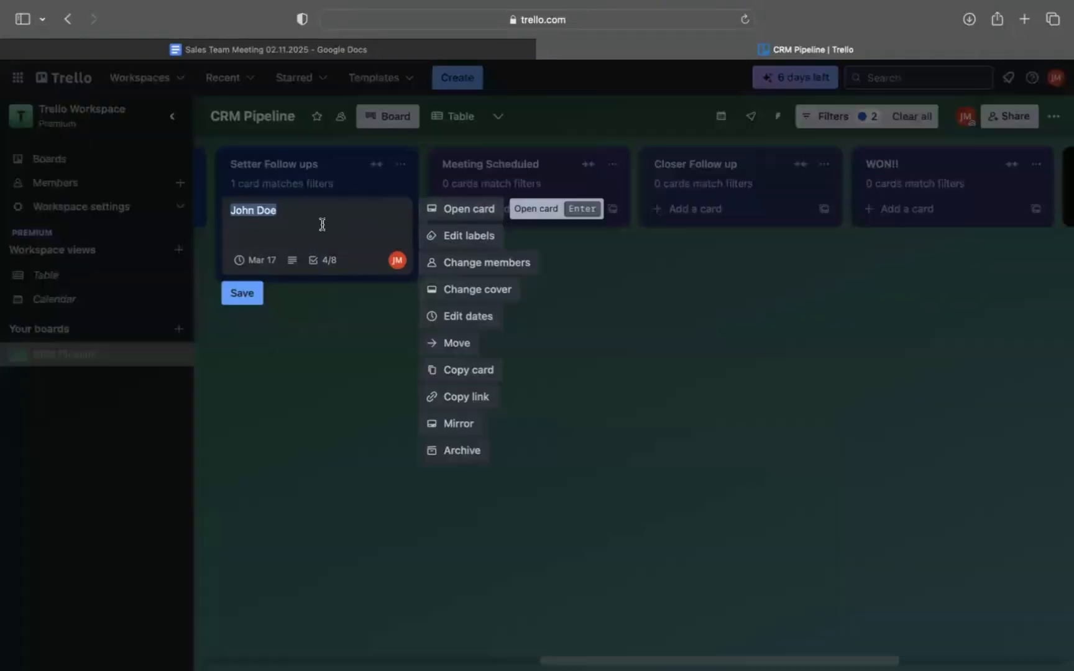
pyautogui.click(331, 345)
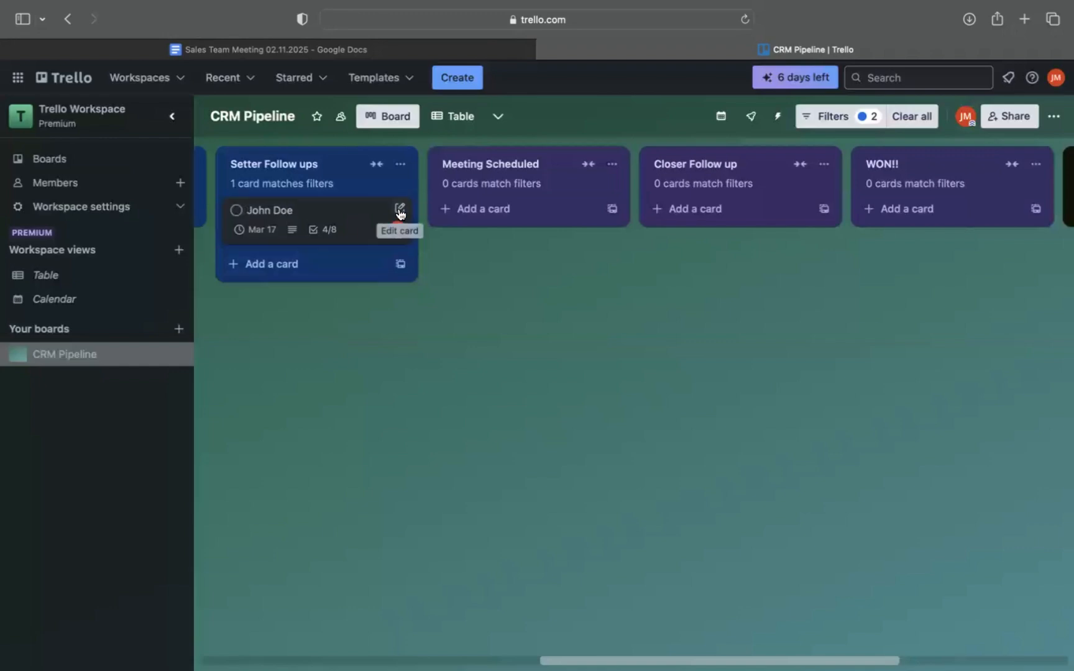
# Open the lead's card in Setter Follow ups and check off the four remaining items in the Before Closing checklist.
pyautogui.click(399, 210)
pyautogui.click(435, 209)
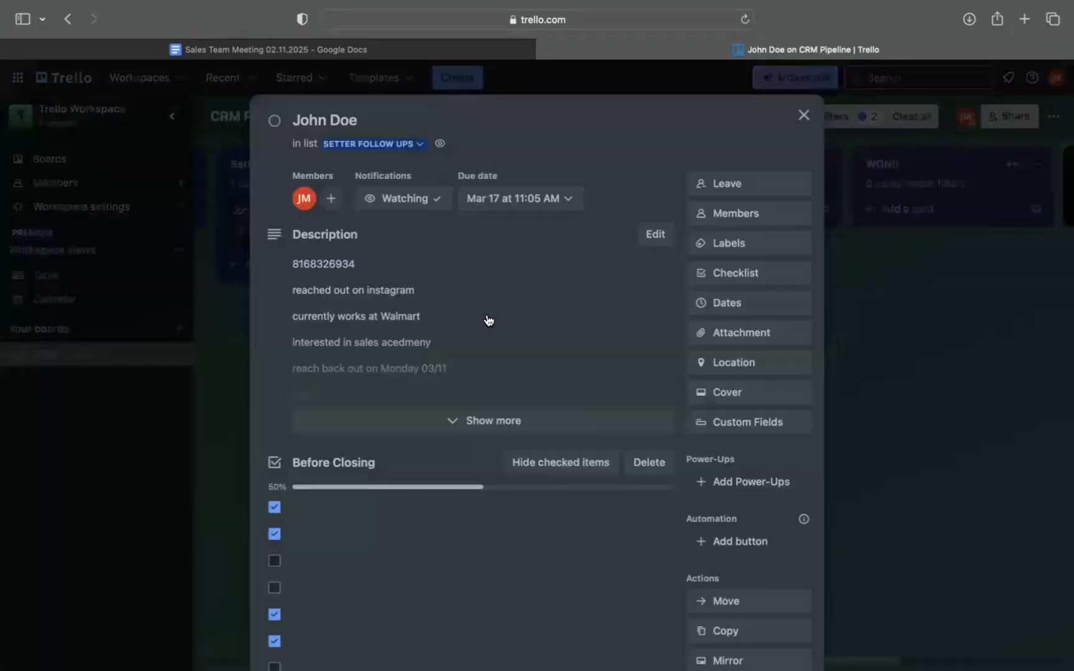
pyautogui.scroll(-5, 373, 342)
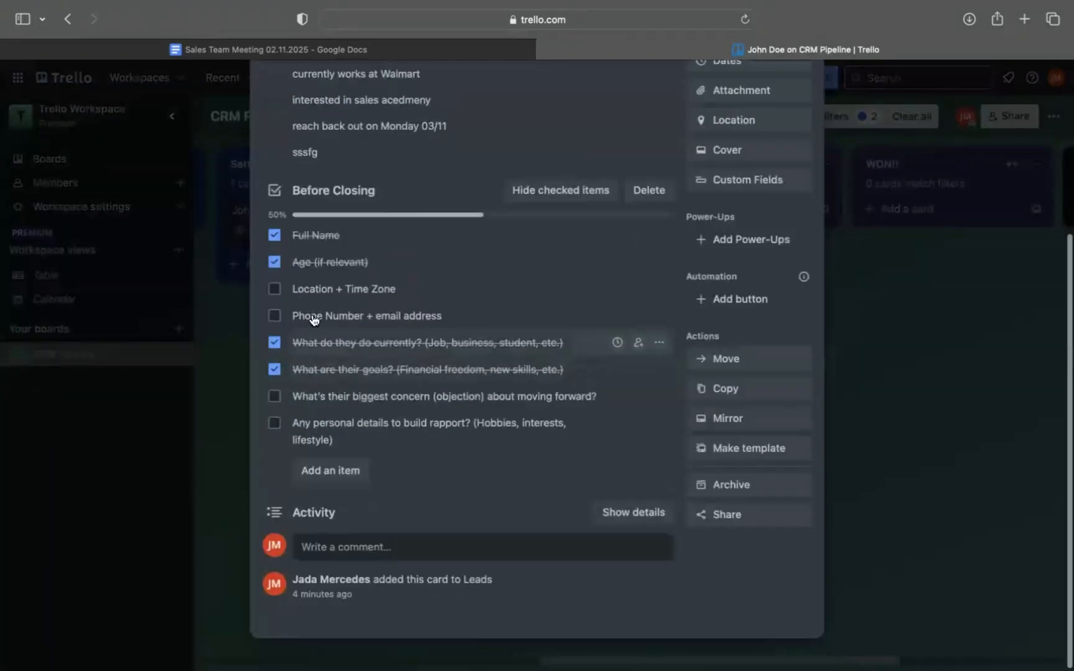
pyautogui.click(274, 289)
pyautogui.click(274, 316)
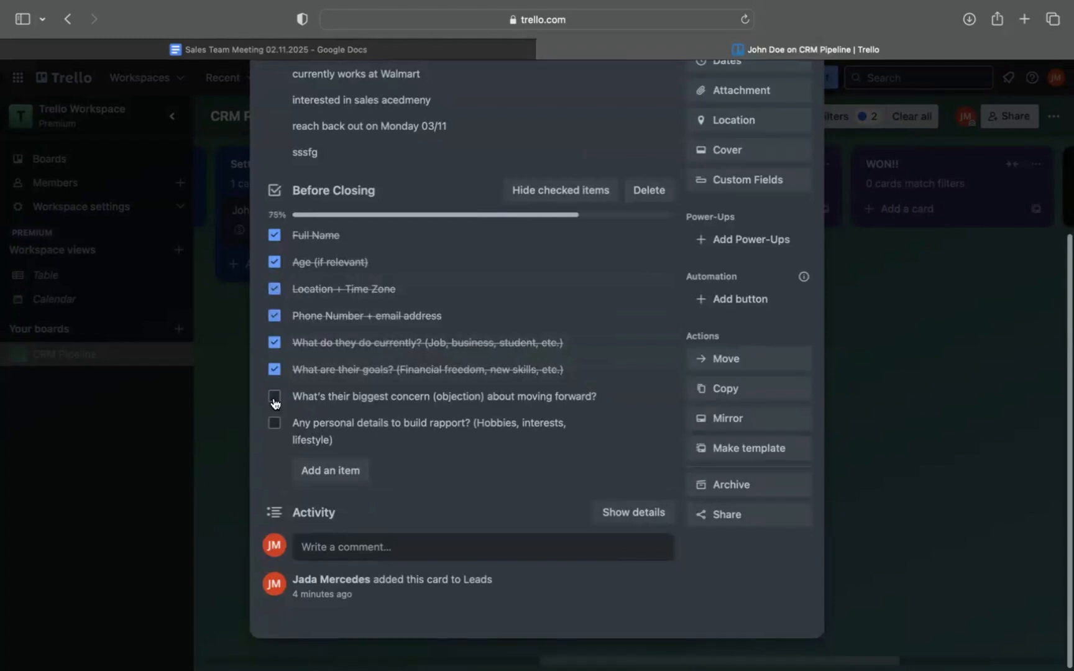
pyautogui.click(274, 398)
pyautogui.click(273, 425)
# Set the card's due date to 3/19/2025 and save it.
pyautogui.scroll(3, 504, 389)
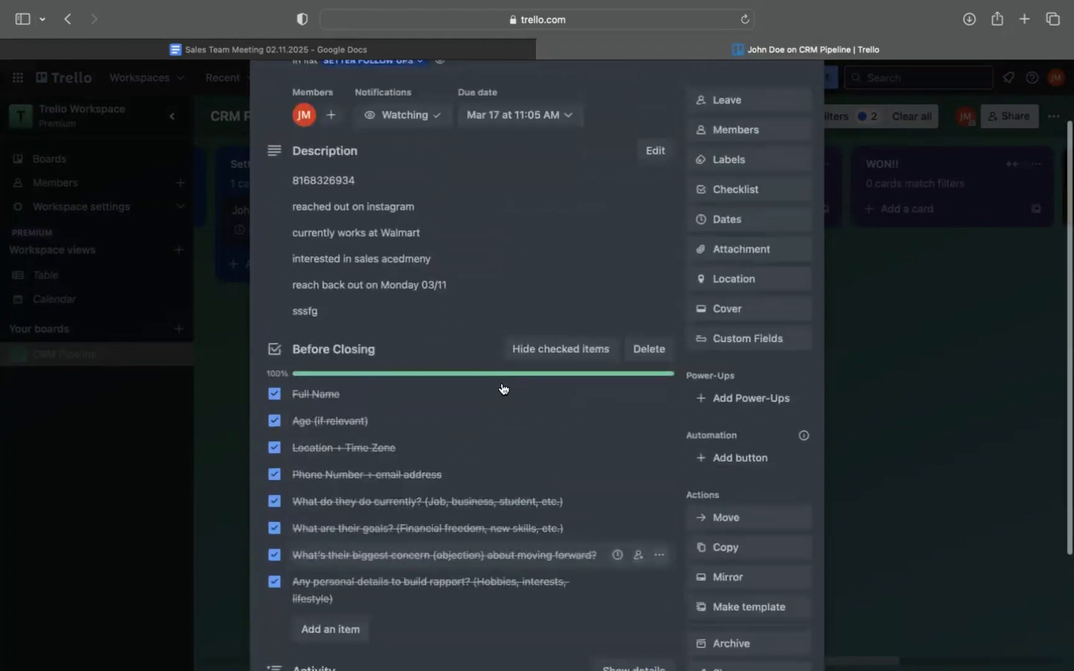
pyautogui.scroll(2, 503, 388)
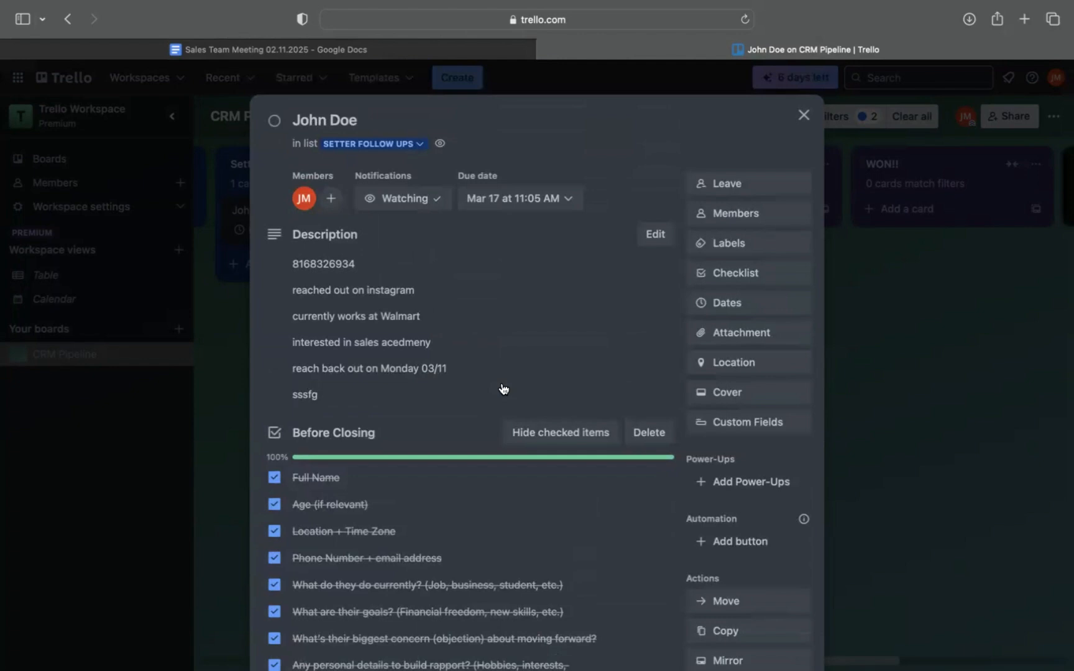
pyautogui.click(590, 108)
pyautogui.click(624, 151)
pyautogui.click(746, 301)
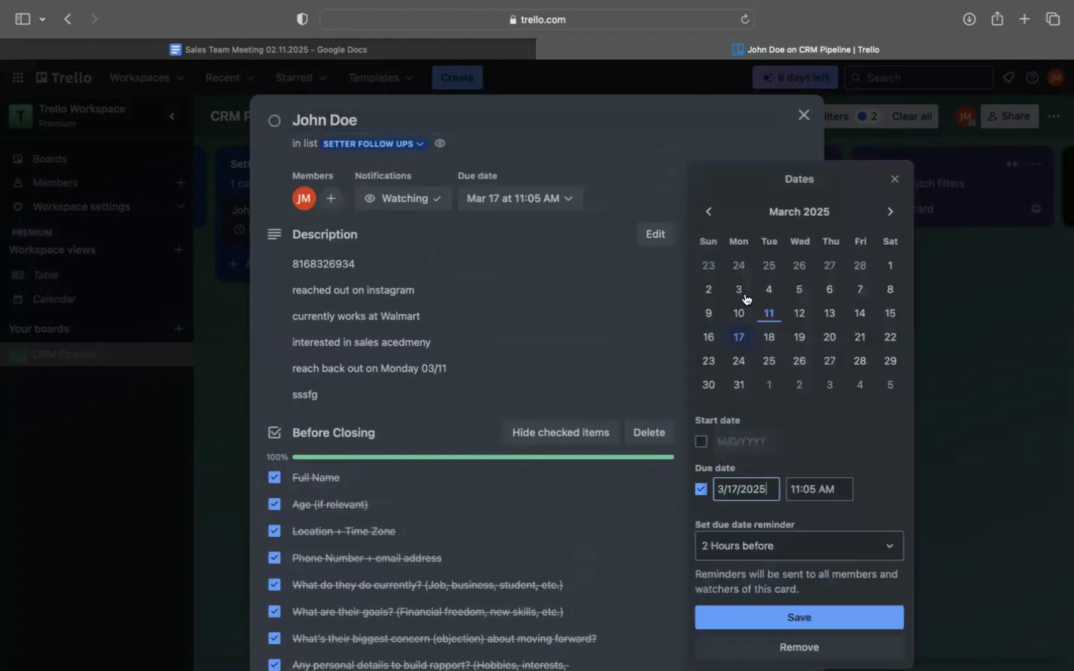
pyautogui.click(800, 339)
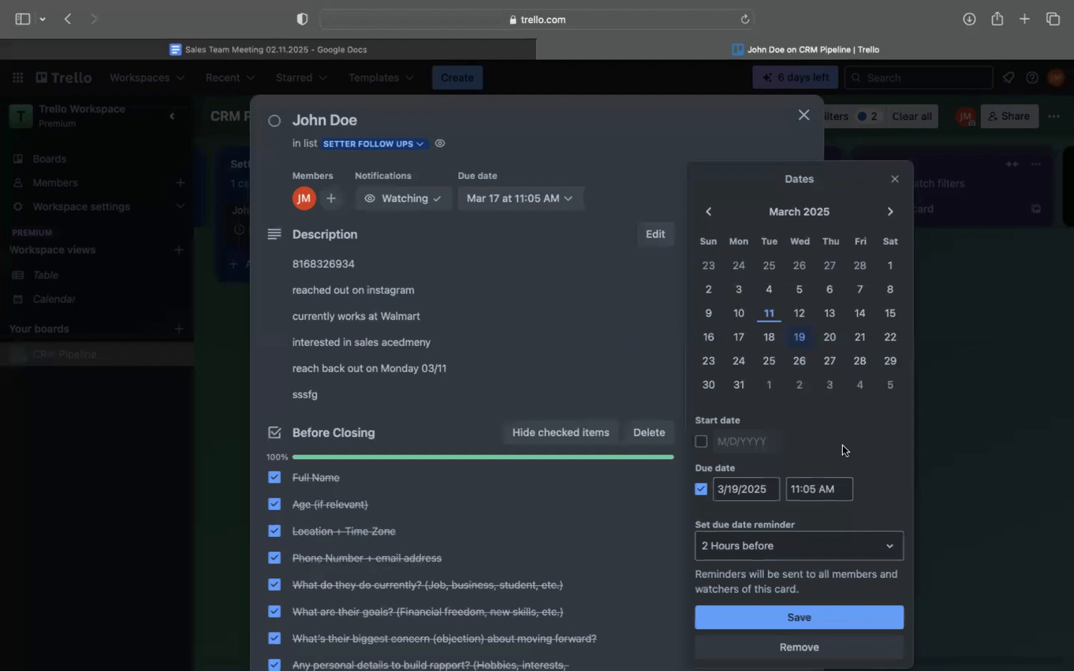
pyautogui.click(715, 617)
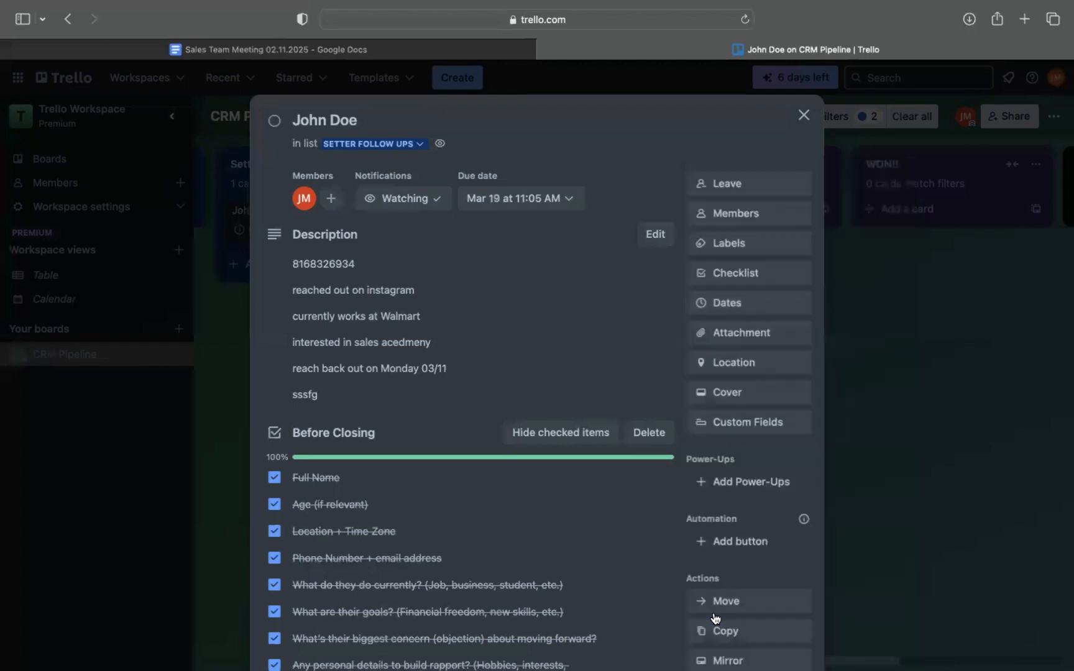
# Remove the assigned member from the card and assign the same board member again.
pyautogui.click(730, 220)
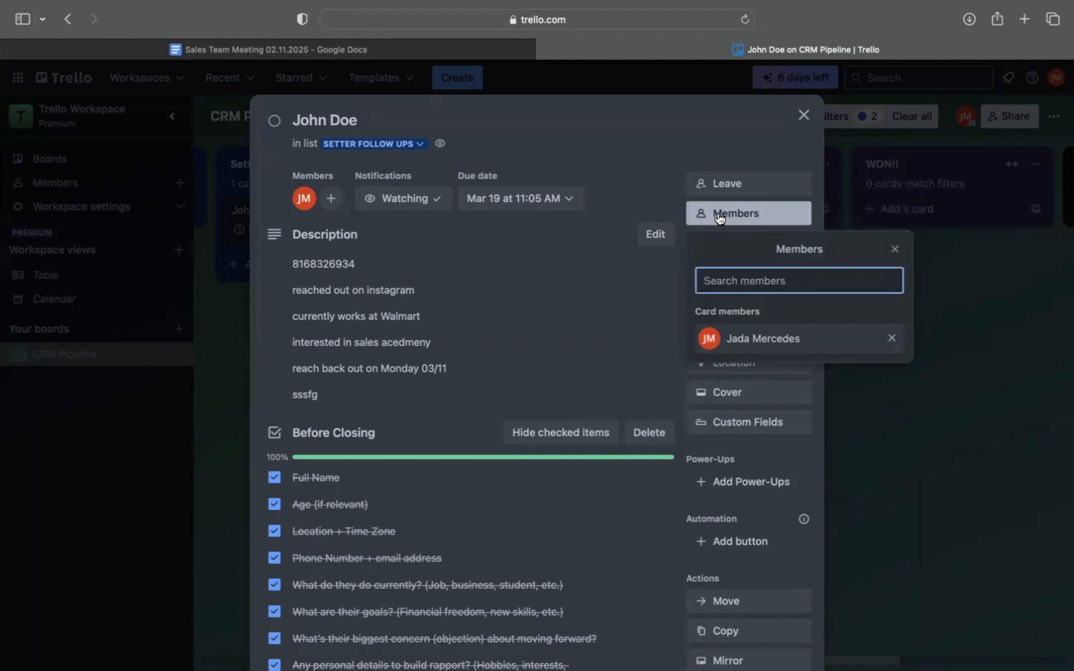
pyautogui.click(777, 340)
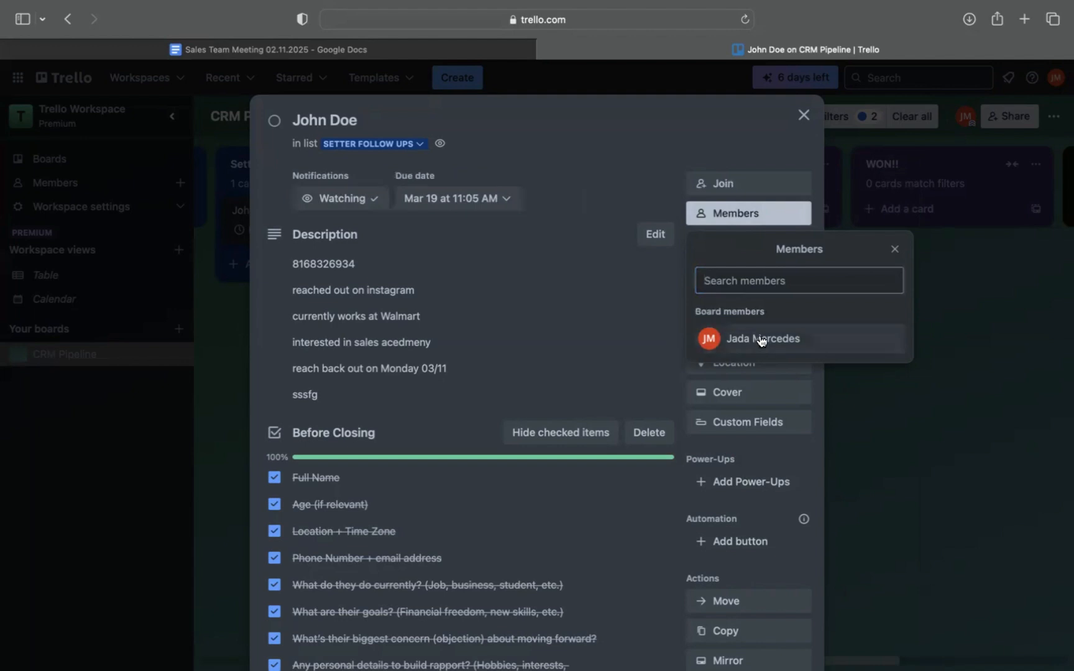
pyautogui.click(765, 276)
pyautogui.write('jada')
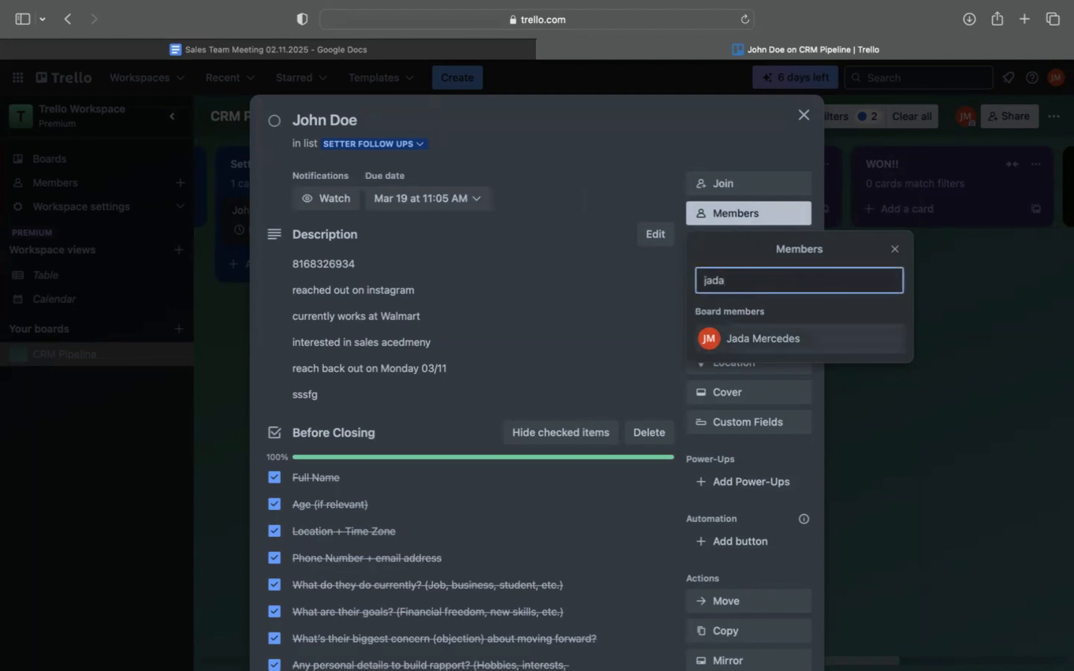
pyautogui.press('BackSpace')
pyautogui.press('BackSpace')
pyautogui.click(759, 344)
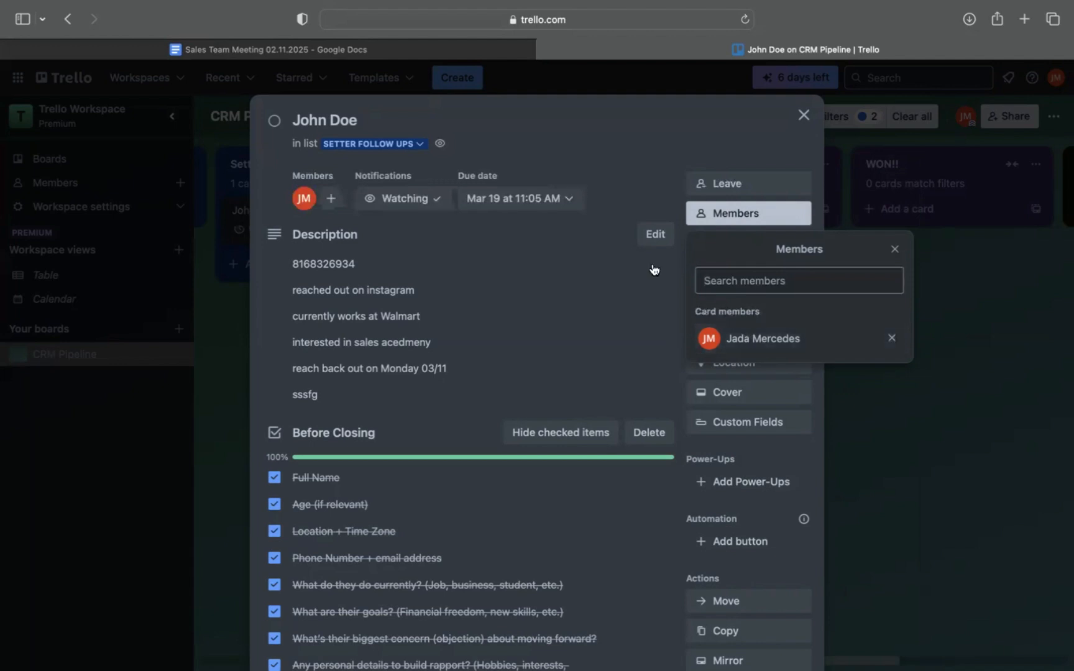
# Close the card without changing its description and move it from Setter Follow ups to Meeting Scheduled.
pyautogui.click(634, 284)
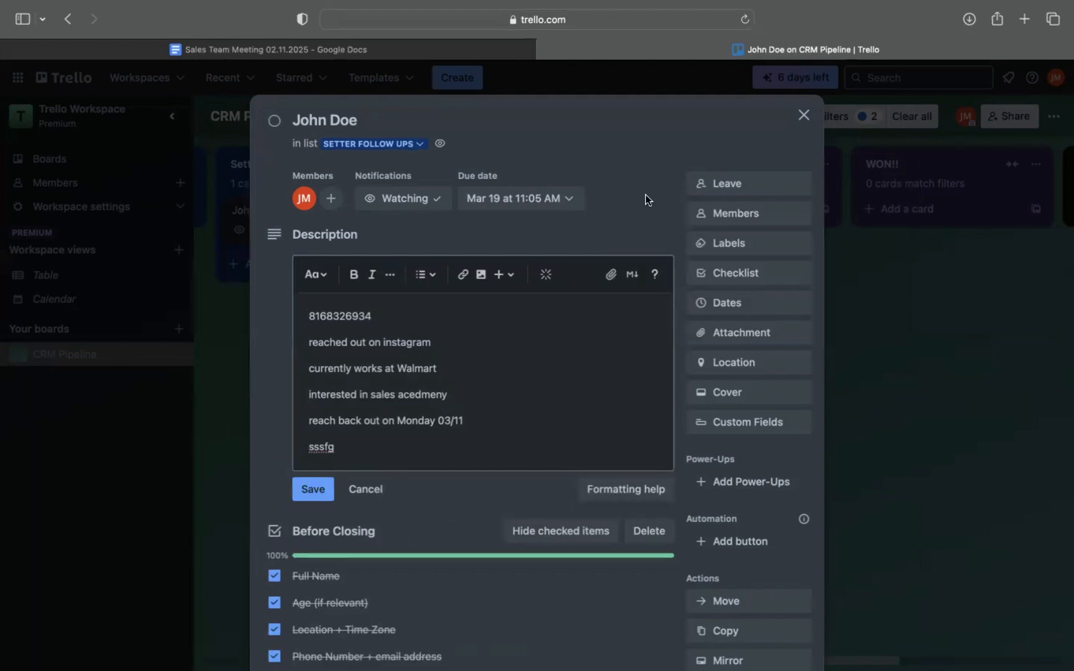
pyautogui.click(804, 115)
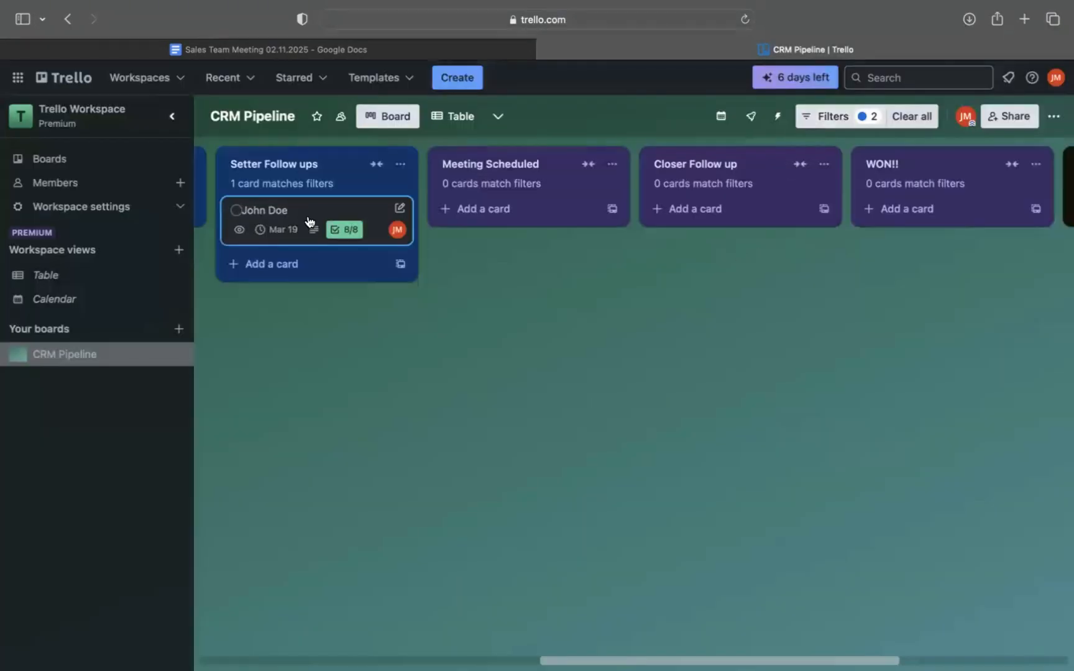
pyautogui.moveTo(311, 215); pyautogui.dragTo(503, 214)
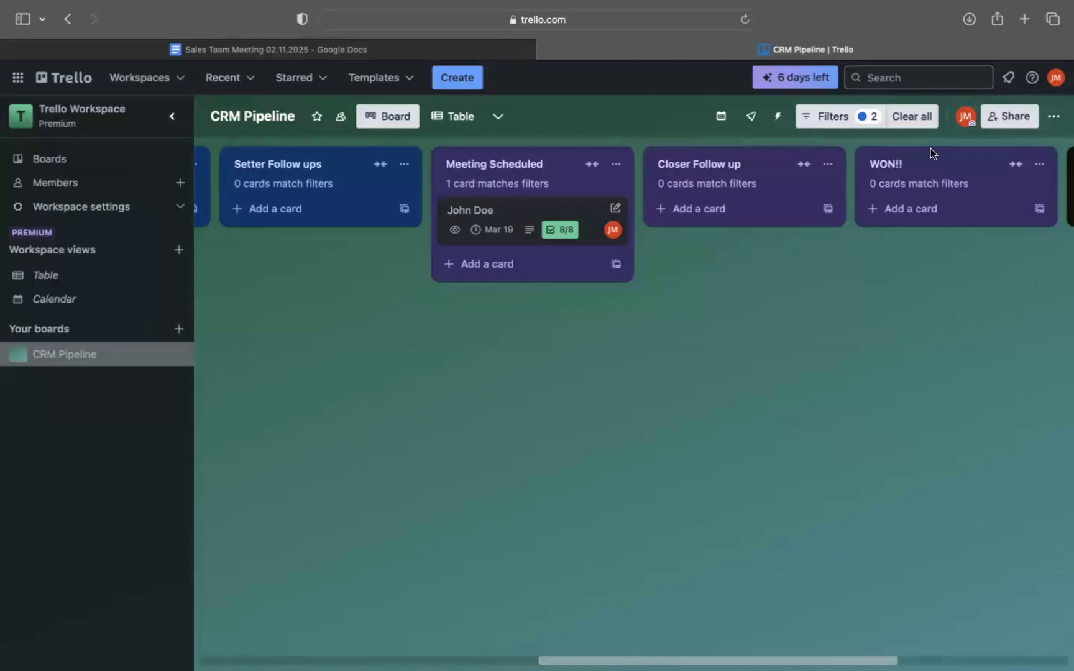
# View the board's filter options without changing them.
pyautogui.click(826, 117)
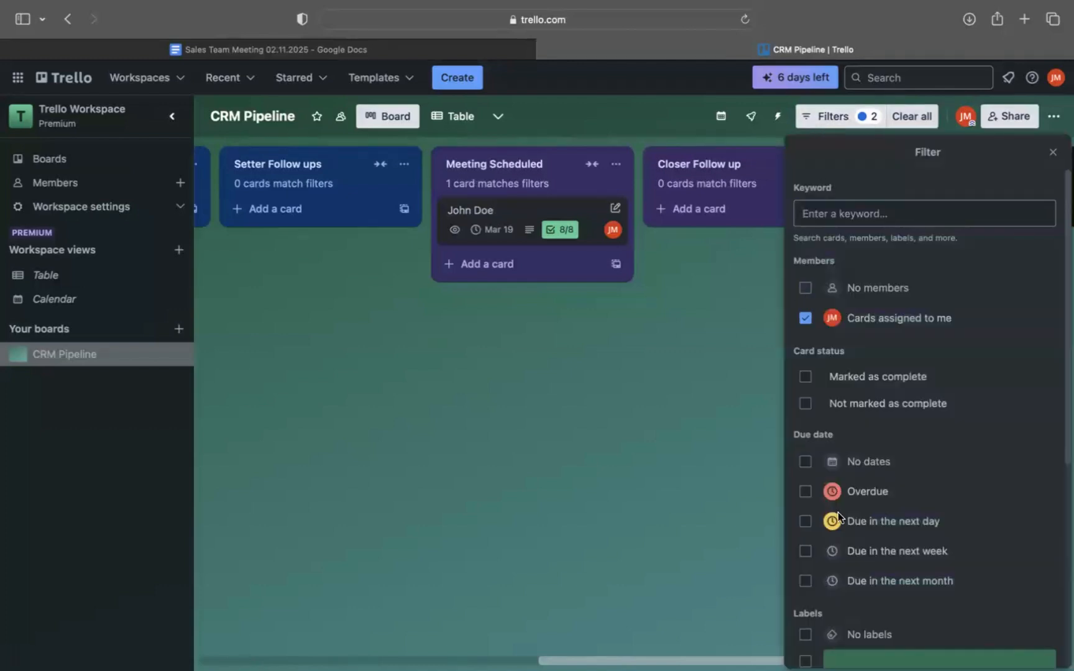
pyautogui.click(659, 453)
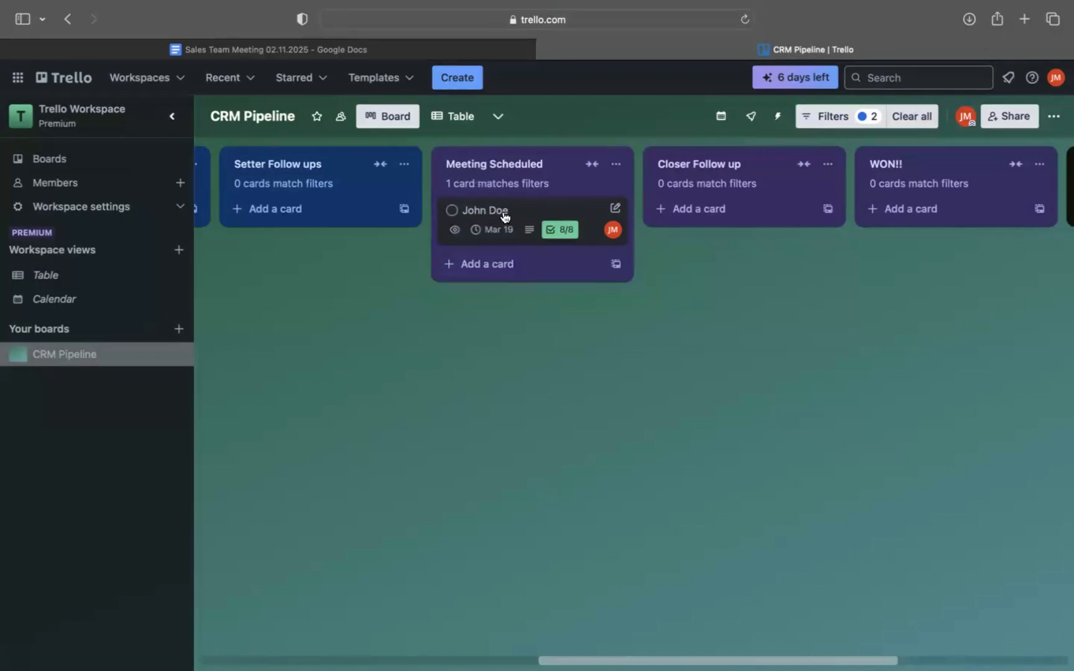
# Move the lead's card from Meeting Scheduled to Closer Follow up and on to WON!!
pyautogui.hscroll(3, 504, 215)
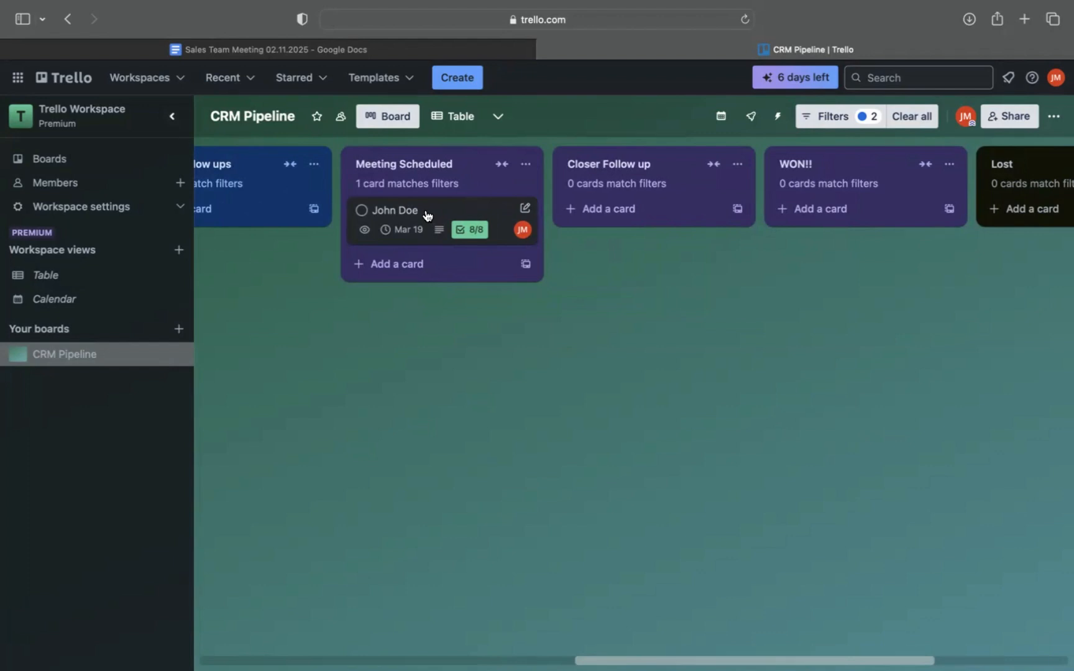
pyautogui.moveTo(426, 215); pyautogui.dragTo(618, 190)
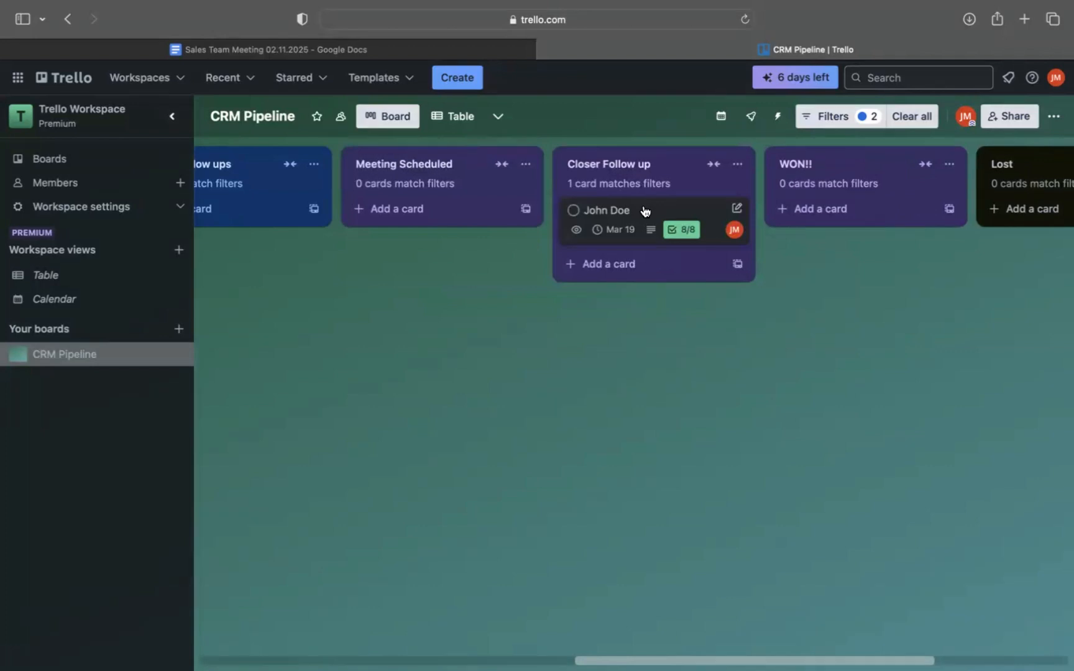
pyautogui.hscroll(1, 646, 212)
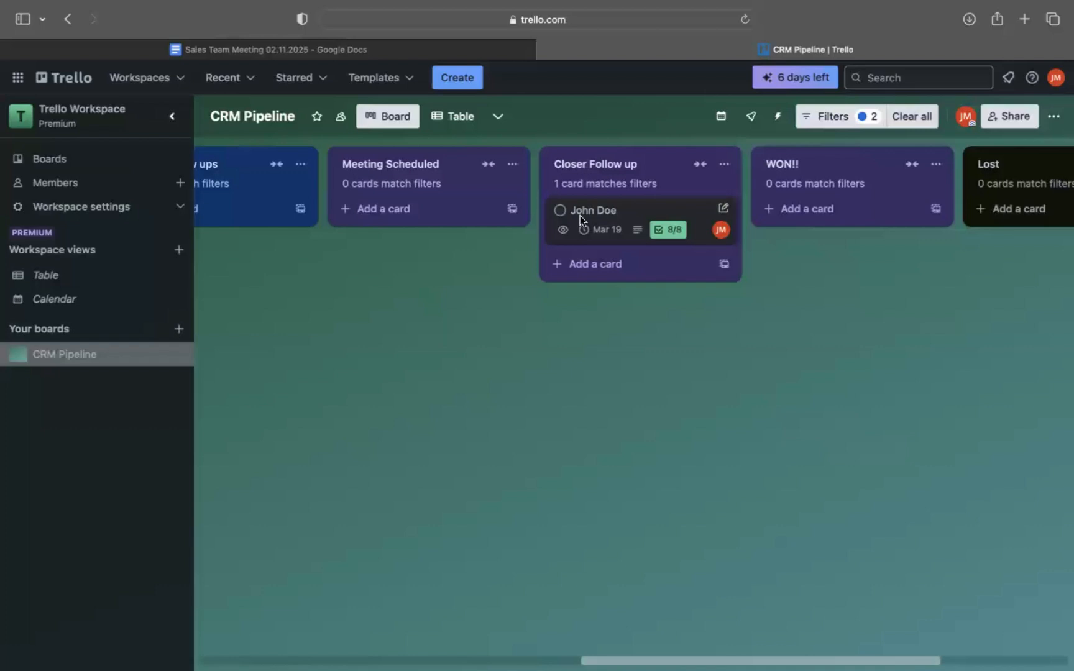
pyautogui.moveTo(580, 215); pyautogui.dragTo(826, 206)
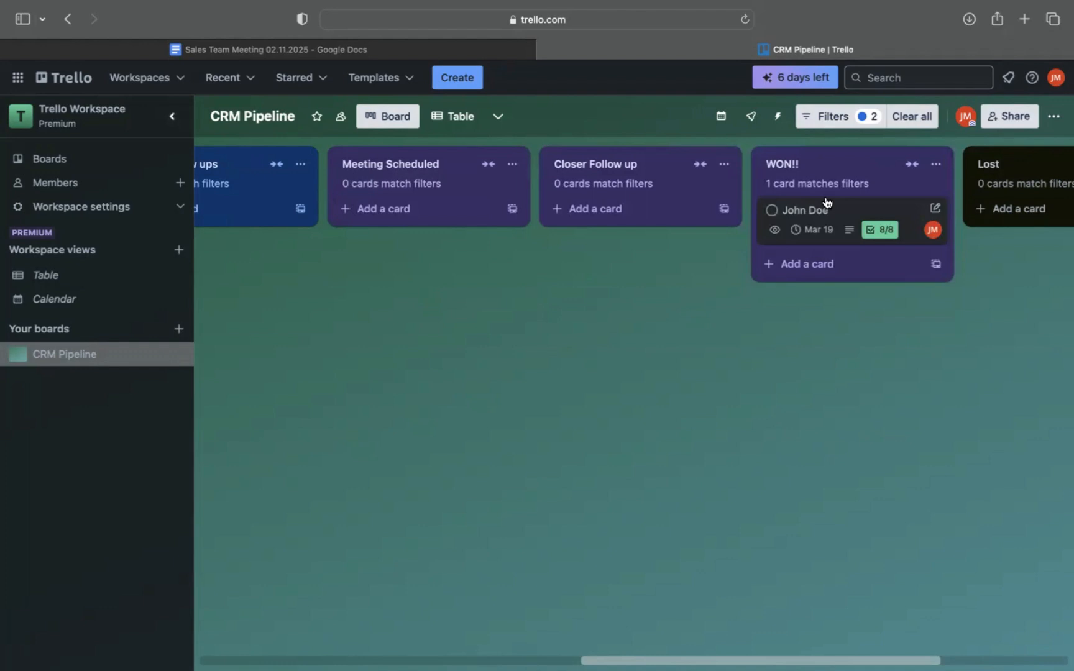
# Move the lead's card from WON!! to the Lost list.
pyautogui.hscroll(5, 826, 205)
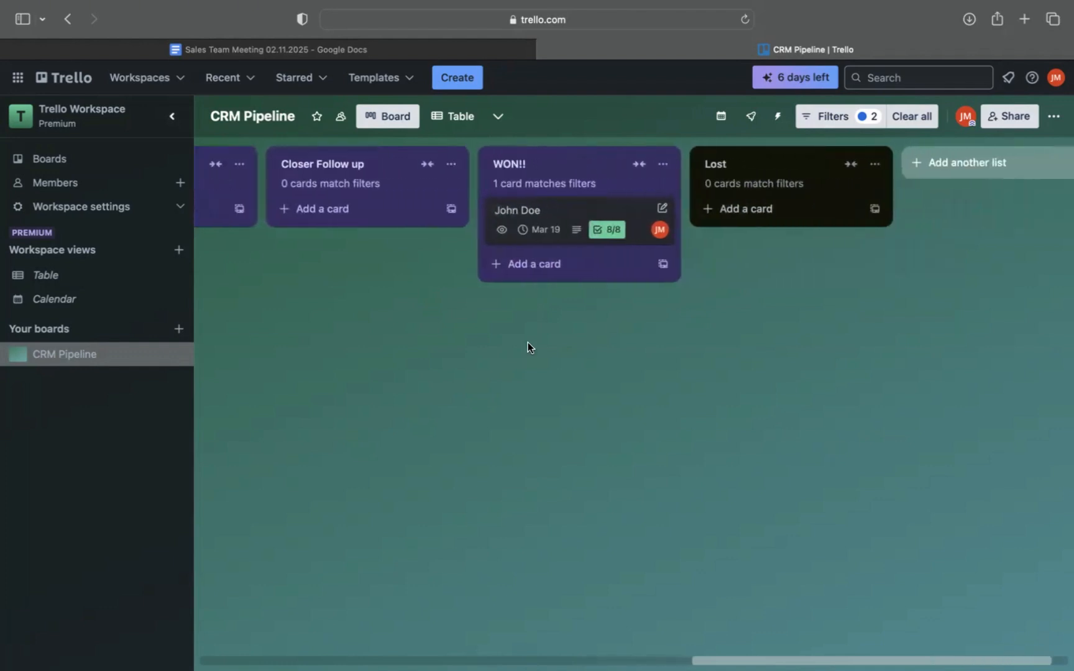
pyautogui.hscroll(1, 528, 345)
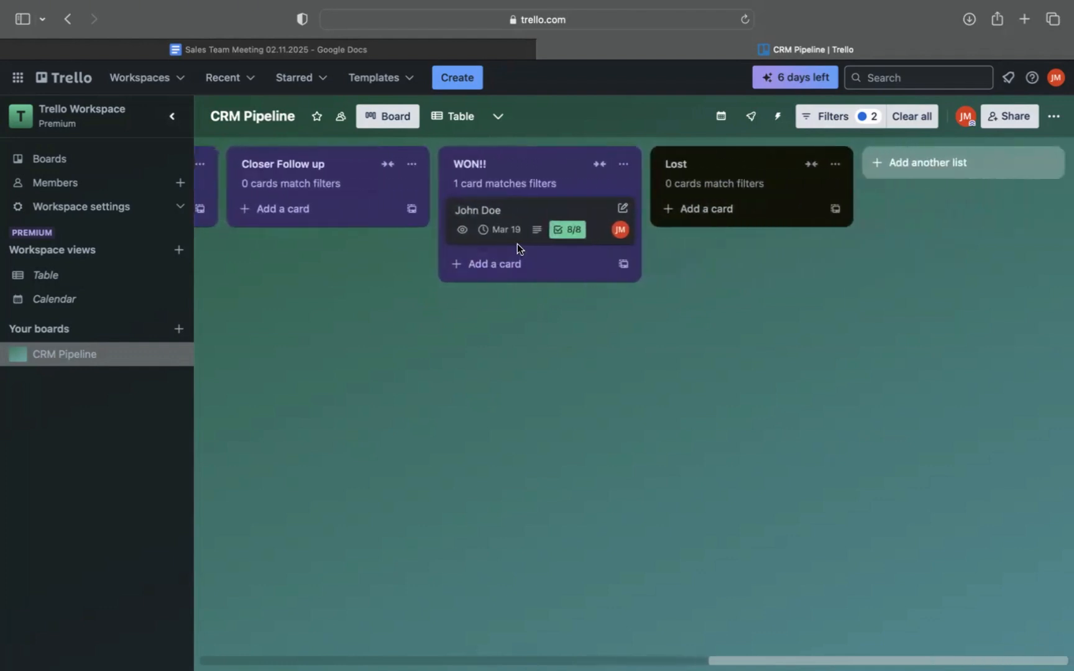
pyautogui.hscroll(-10, 503, 215)
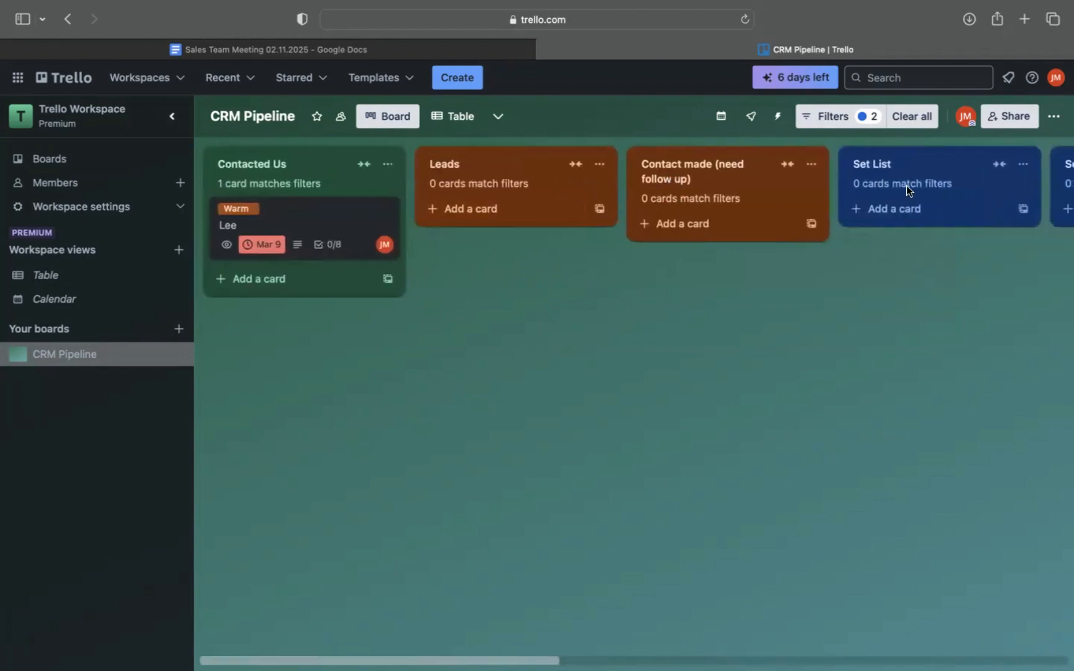
pyautogui.hscroll(5, 907, 185)
pyautogui.hscroll(2, 906, 185)
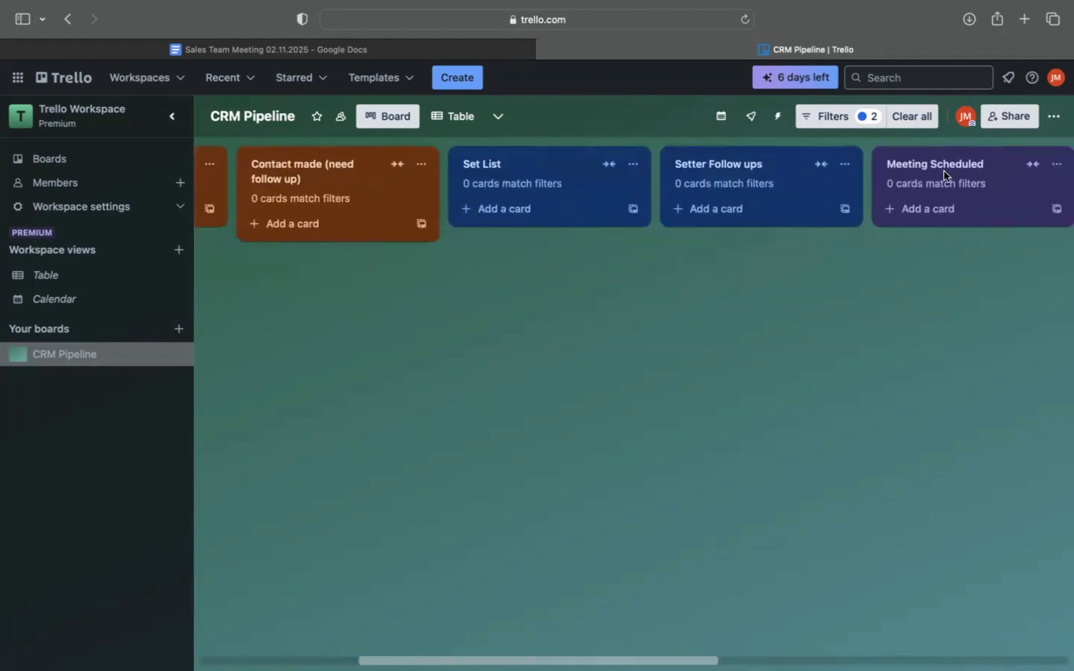
pyautogui.hscroll(14, 879, 201)
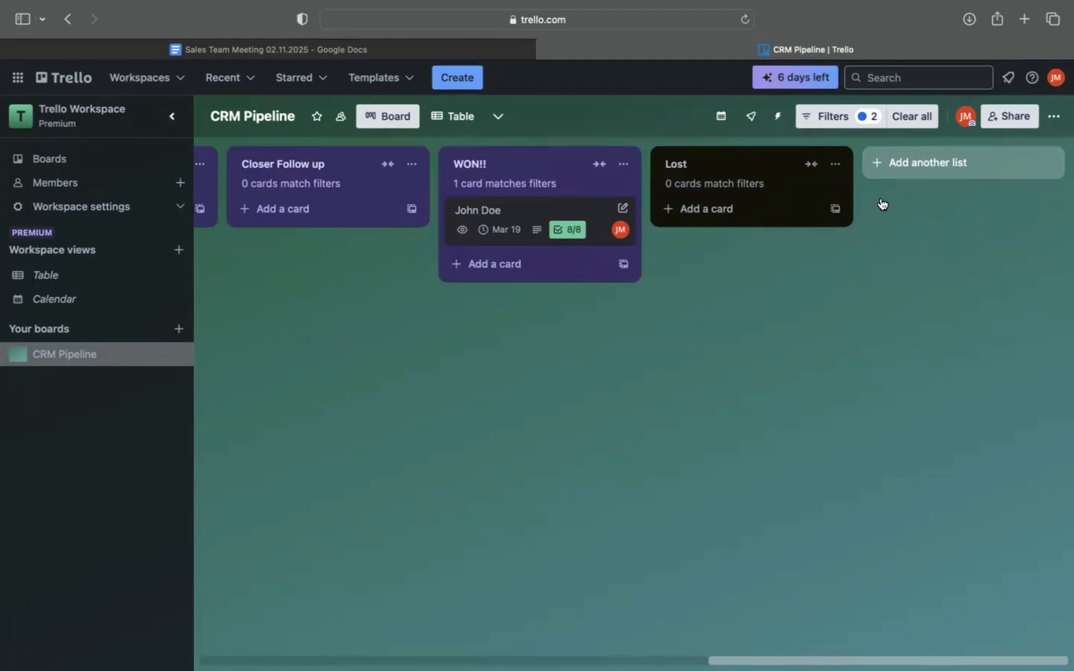
pyautogui.moveTo(506, 210); pyautogui.dragTo(719, 197)
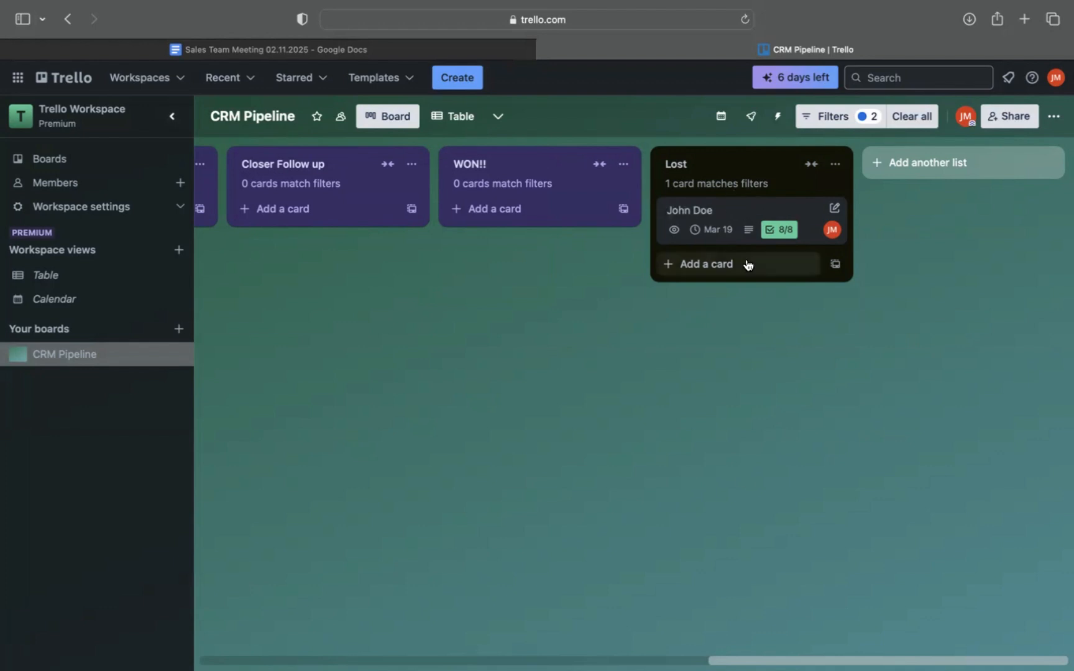
# Look back across the pipeline from the Lost list to Contacted Us.
pyautogui.hscroll(-20, 774, 250)
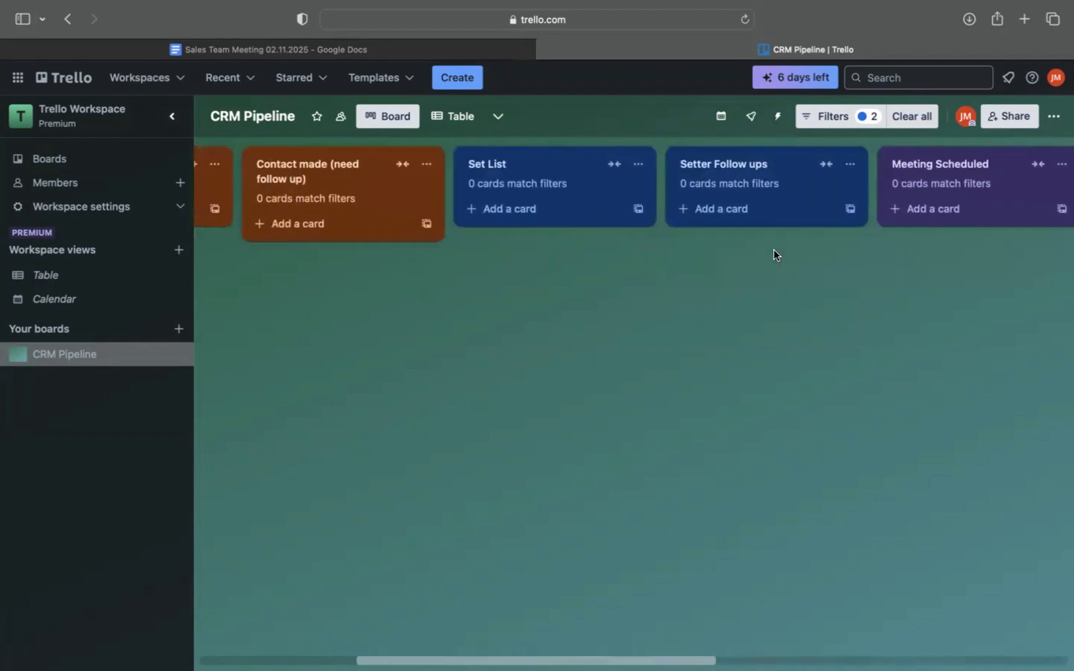
pyautogui.hscroll(-10, 773, 249)
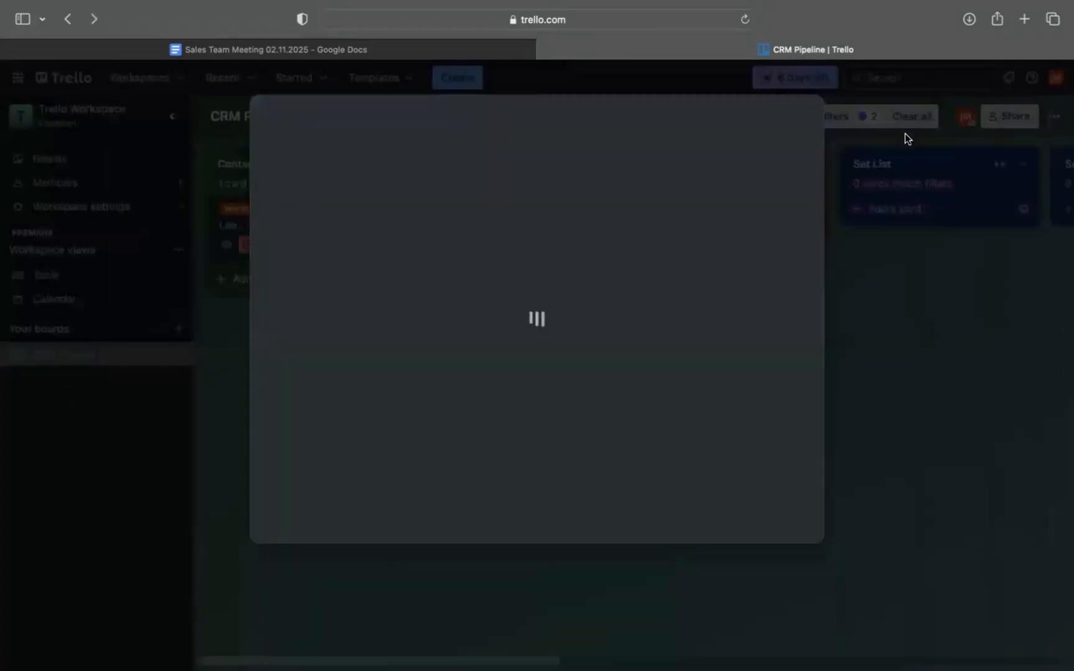